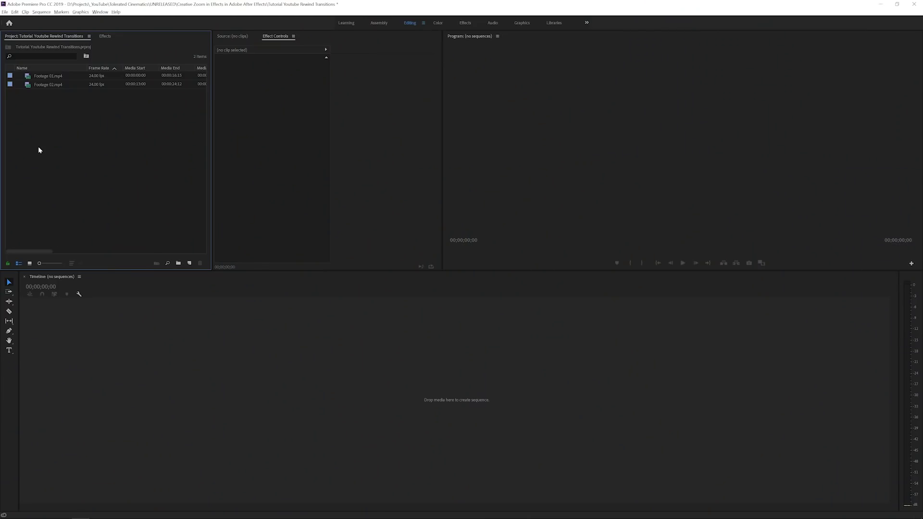
Step: Preview Footage 01.mp4 and Footage 02.mp4 in the source monitor by scrubbing through each clip
{"action": "double_click", "coordinate": [30, 78]}
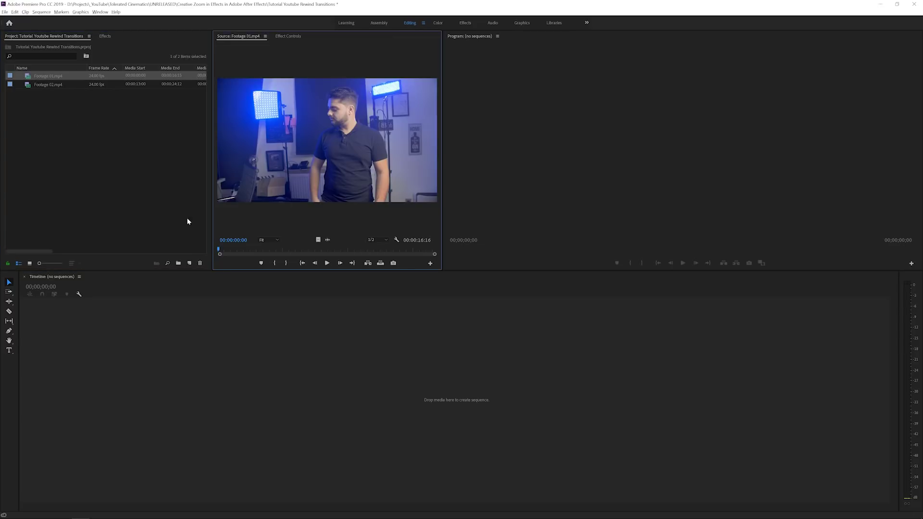
{"action": "left_click_drag", "start_coordinate": [224, 251], "coordinate": [435, 260]}
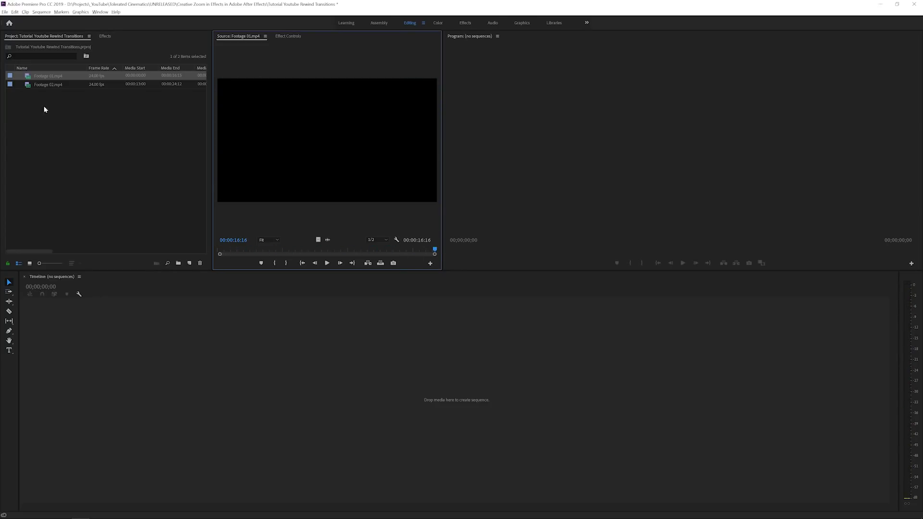
{"action": "double_click", "coordinate": [32, 85]}
{"action": "left_click_drag", "start_coordinate": [223, 250], "coordinate": [412, 252]}
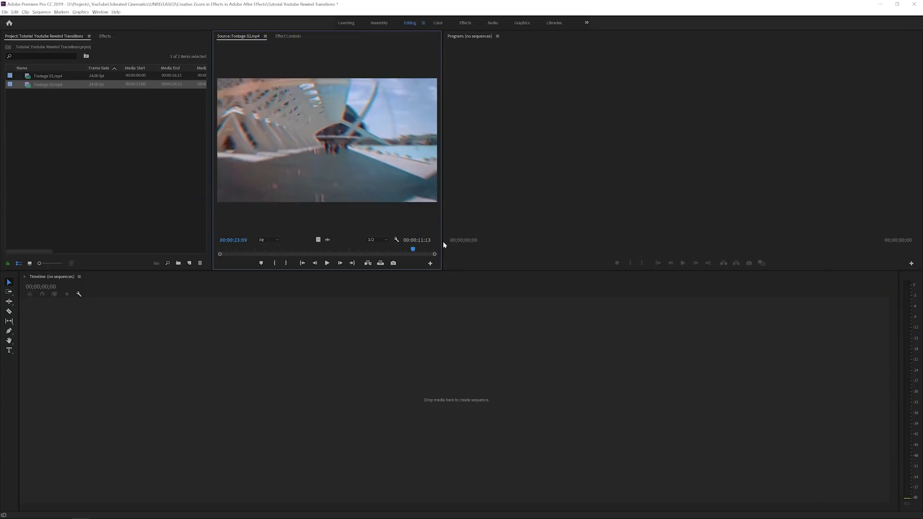
Step: Create a sequence from Footage 01.mp4 and Footage 02.mp4 and mute audio track A1
{"action": "left_click", "coordinate": [39, 79]}
{"action": "key", "text": "ctrl+a"}
{"action": "left_click_drag", "start_coordinate": [192, 202], "coordinate": [191, 264]}
{"action": "scroll", "coordinate": [146, 361], "scroll_direction": "down", "scroll_amount": 5}
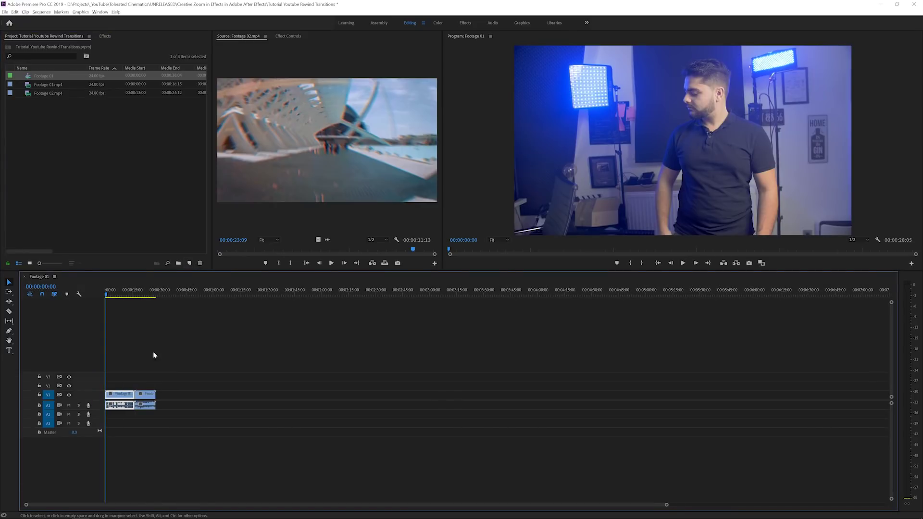
{"action": "scroll", "coordinate": [96, 403], "scroll_direction": "up", "scroll_amount": 3}
{"action": "left_click", "coordinate": [68, 406]}
{"action": "scroll", "coordinate": [144, 410], "scroll_direction": "up", "scroll_amount": 3}
{"action": "scroll", "coordinate": [167, 410], "scroll_direction": "up", "scroll_amount": 5}
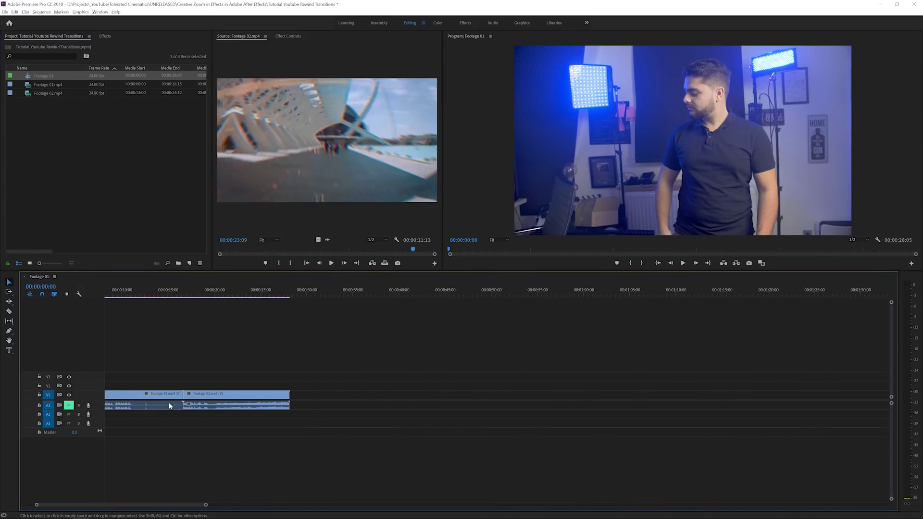
Step: Split the Footage 01.mp4 clip at 00:00:12:14, where the raised hand starts its sweep
{"action": "key", "text": "space"}
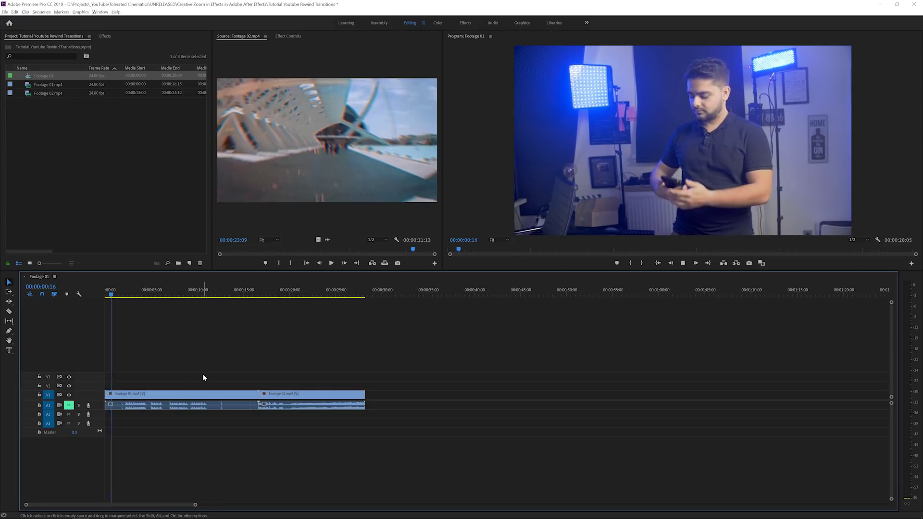
{"action": "left_click_drag", "start_coordinate": [191, 293], "coordinate": [224, 293]}
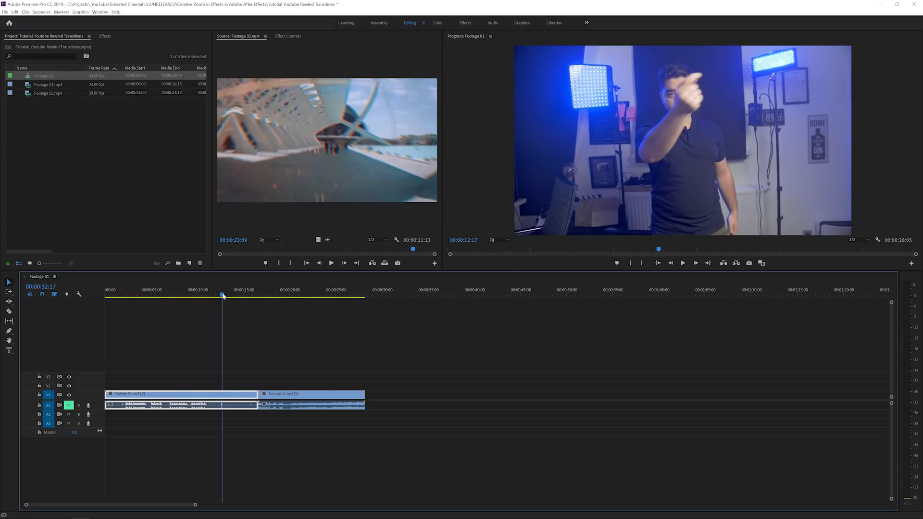
{"action": "scroll", "coordinate": [179, 425], "scroll_direction": "up", "scroll_amount": 4}
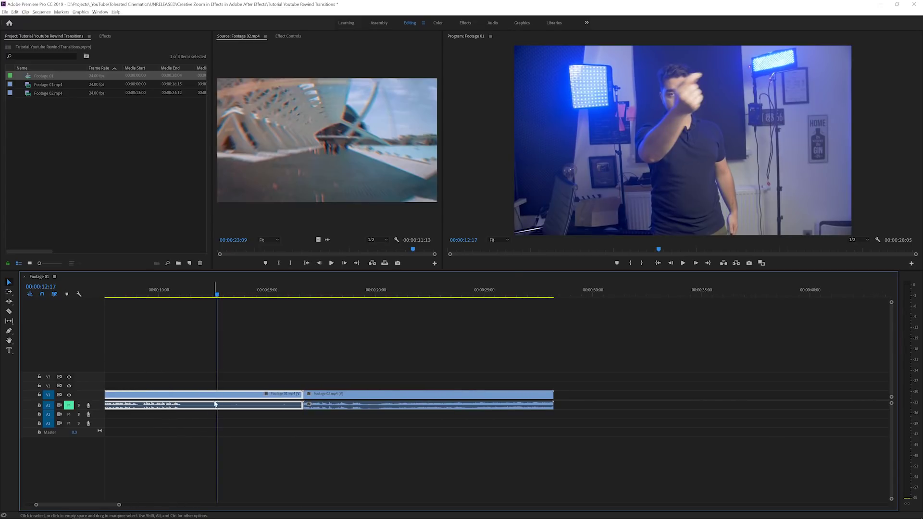
{"action": "scroll", "coordinate": [215, 404], "scroll_direction": "up", "scroll_amount": 2}
{"action": "scroll", "coordinate": [91, 410], "scroll_direction": "up", "scroll_amount": 2}
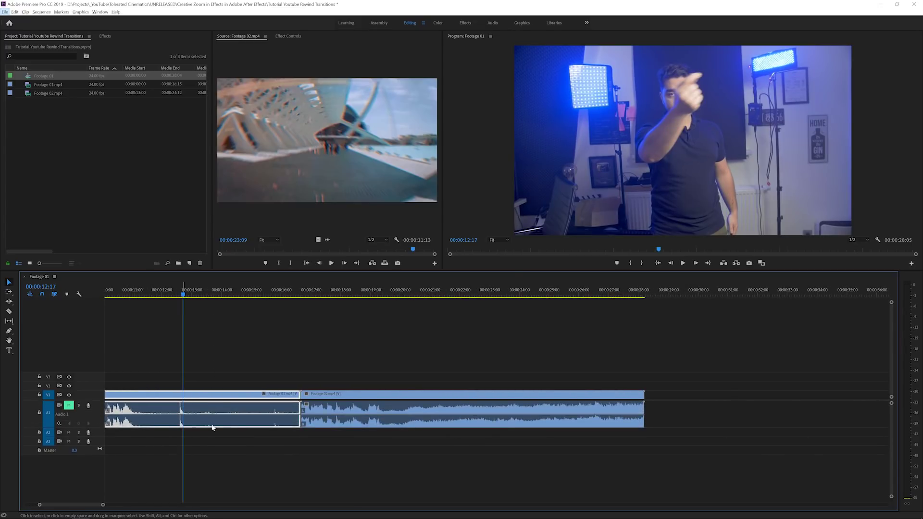
{"action": "scroll", "coordinate": [258, 370], "scroll_direction": "up", "scroll_amount": 6}
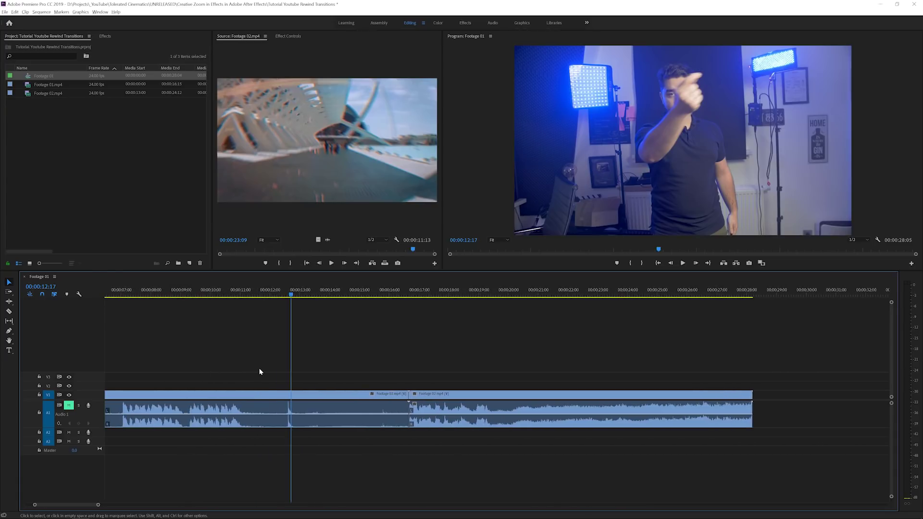
{"action": "key", "text": "Left"}
{"action": "key", "text": "d"}
{"action": "key", "text": "Left"}
{"action": "key", "text": "Left"}
{"action": "key", "text": "c"}
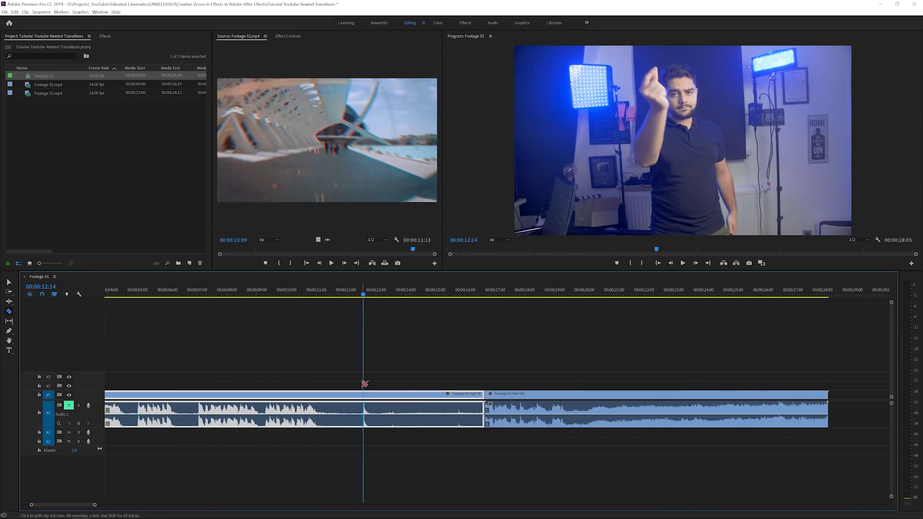
{"action": "left_click", "coordinate": [365, 397]}
{"action": "key", "text": "v"}
{"action": "left_click", "coordinate": [377, 387]}
Step: Split the second part of Footage 01.mp4 at 00:00:13:04, as the arm swings down
{"action": "mouse_move", "coordinate": [364, 298]}
{"action": "left_mouse_down"}
{"action": "mouse_move", "coordinate": [354, 298]}
{"action": "mouse_move", "coordinate": [374, 308]}
{"action": "mouse_move", "coordinate": [373, 298]}
{"action": "mouse_move", "coordinate": [363, 303]}
{"action": "left_mouse_up"}
{"action": "key", "text": "d"}
{"action": "left_click", "coordinate": [368, 297]}
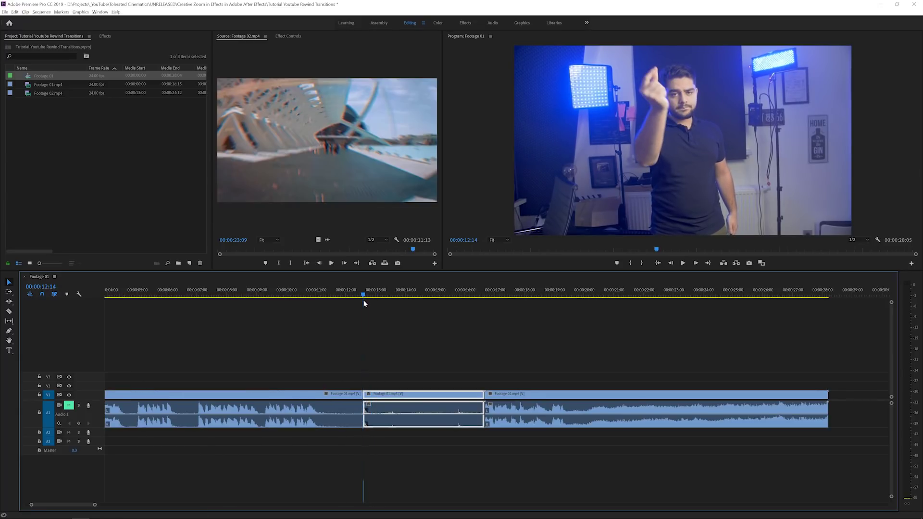
{"action": "key", "text": "Right"}
{"action": "key", "text": "Right"}
{"action": "key", "text": "Right"}
{"action": "key", "text": "Right"}
{"action": "key", "text": "Right"}
{"action": "key", "text": "Right"}
{"action": "key", "text": "Right"}
{"action": "key", "text": "Right"}
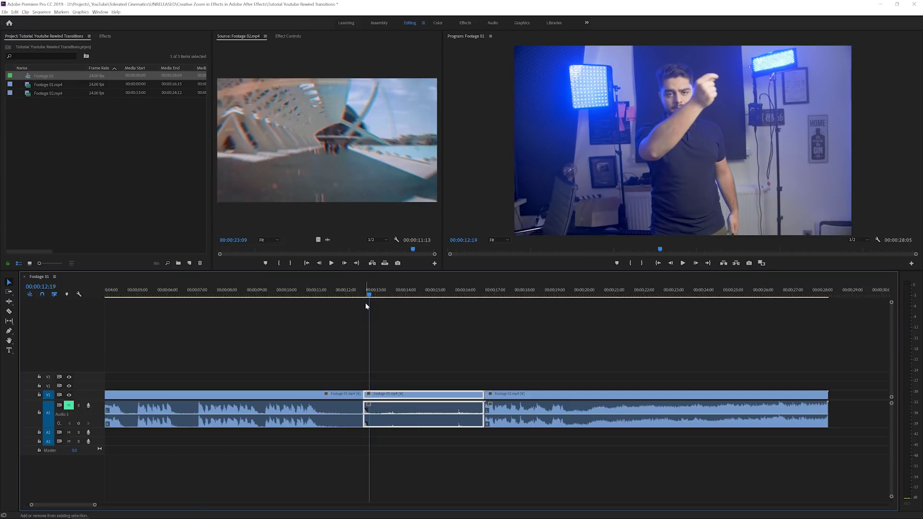
{"action": "key", "text": "Right"}
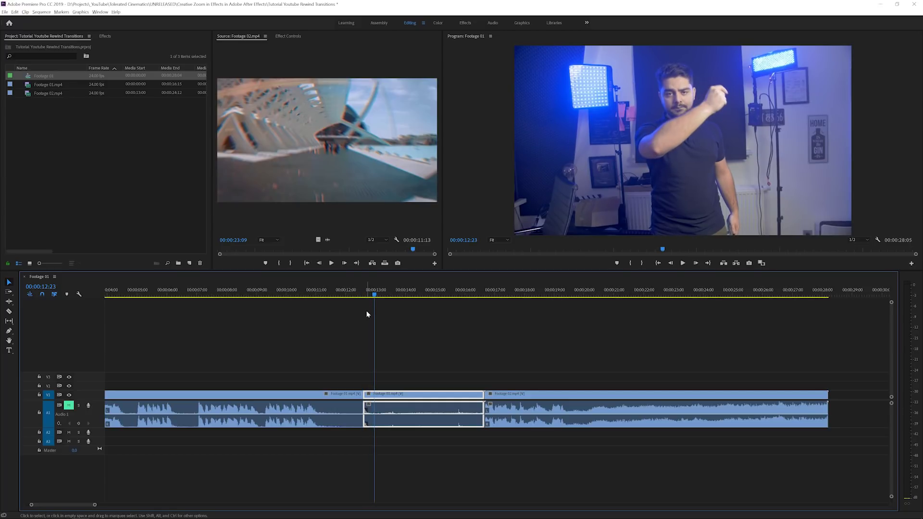
{"action": "key", "text": "Right"}
{"action": "key", "text": "Right"}
{"action": "key", "text": "Right"}
{"action": "key", "text": "Right"}
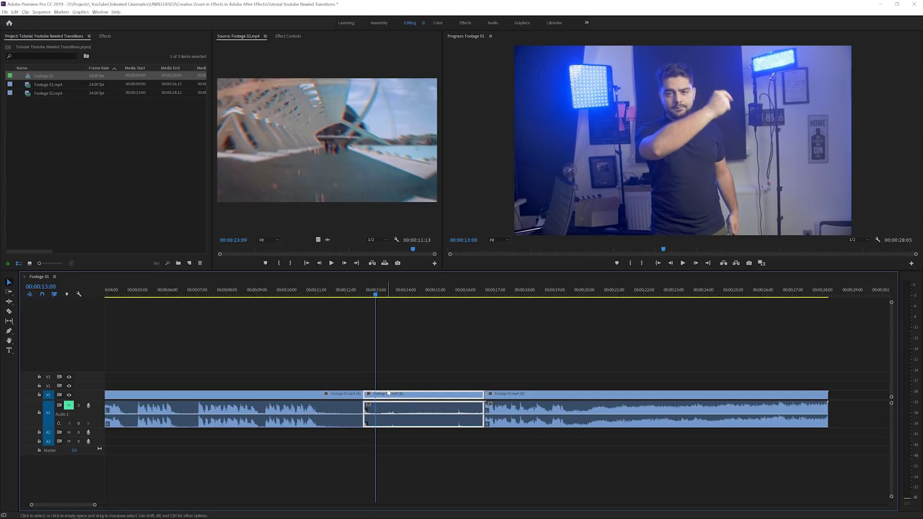
{"action": "key", "text": "Right"}
{"action": "key", "text": "c"}
{"action": "left_click", "coordinate": [381, 395]}
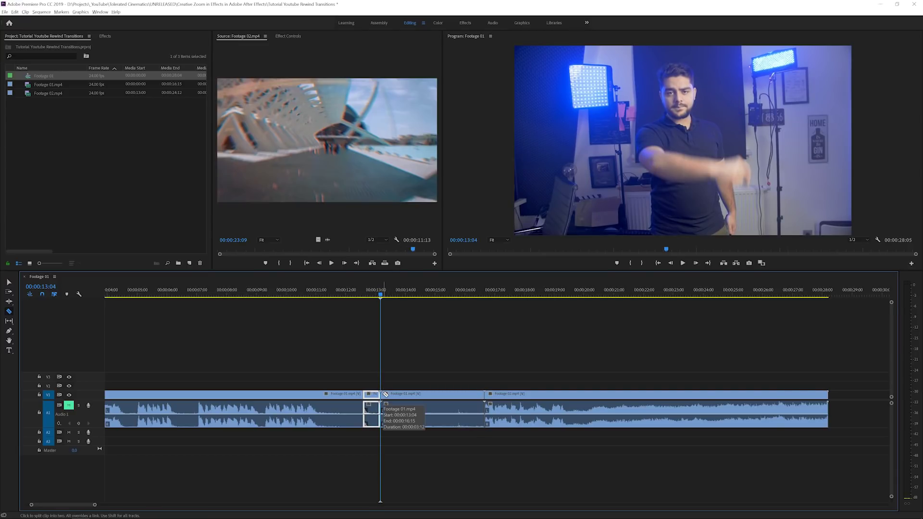
Step: Delete the Footage 01.mp4 piece after the second cut and close the gap before Footage 02.mp4
{"action": "key", "text": "v"}
{"action": "left_click", "coordinate": [404, 409]}
{"action": "key", "text": "Delete"}
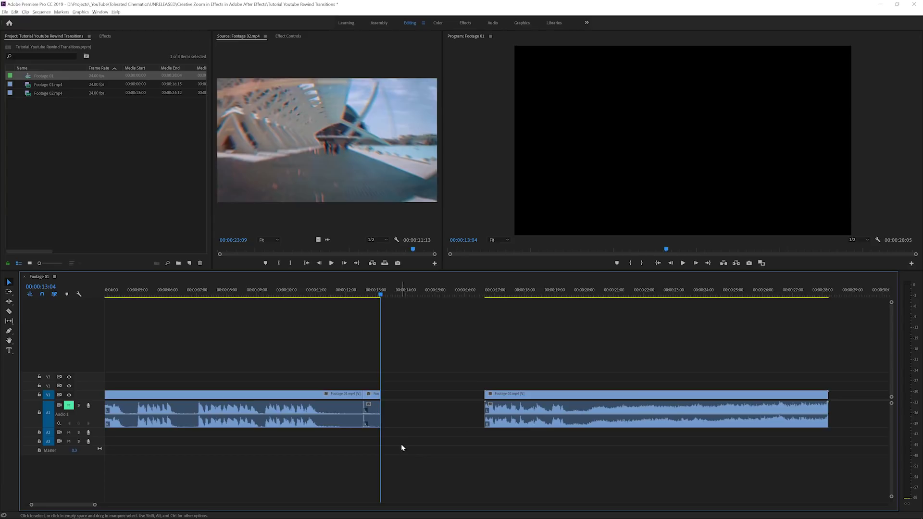
{"action": "left_click", "coordinate": [422, 408]}
{"action": "key", "text": "Delete"}
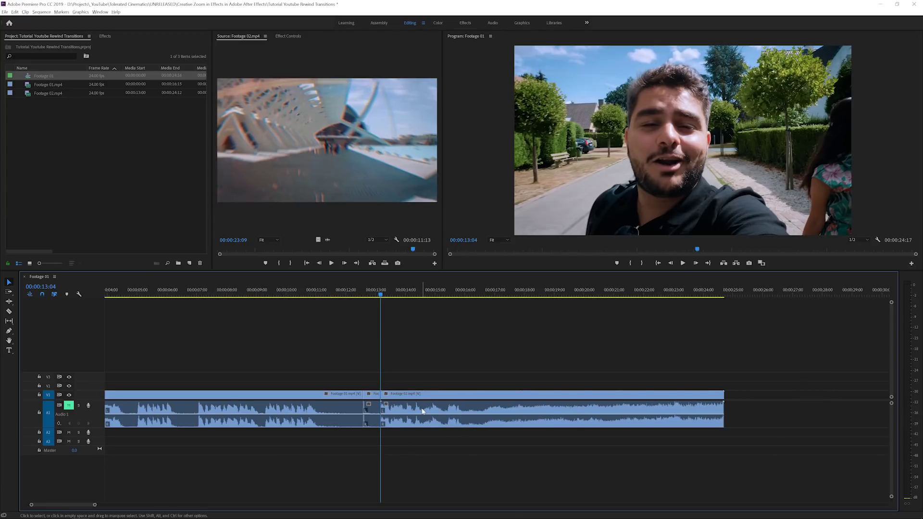
Step: Duplicate the video of the short Footage 01.mp4 clip onto tracks V2 and V3, aligned directly above the original
{"action": "mouse_move", "coordinate": [380, 293]}
{"action": "left_mouse_down"}
{"action": "mouse_move", "coordinate": [355, 295]}
{"action": "mouse_move", "coordinate": [367, 300]}
{"action": "left_mouse_up"}
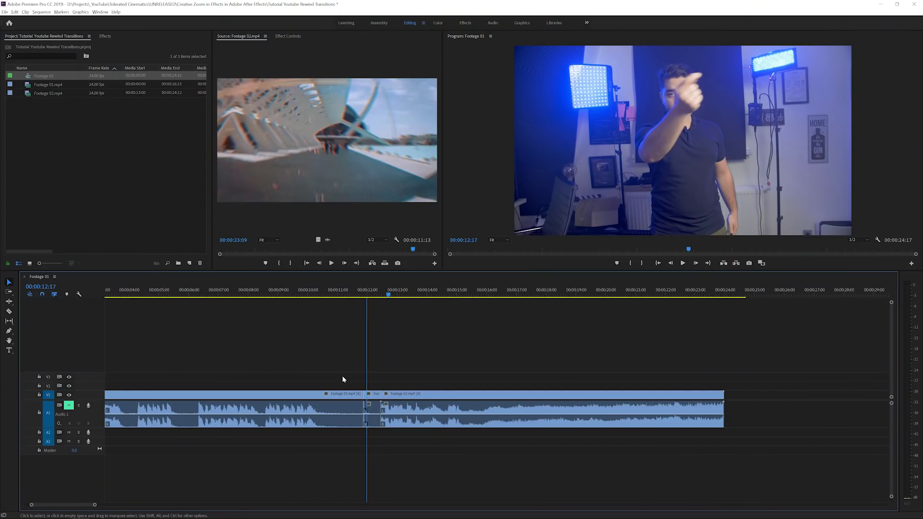
{"action": "scroll", "coordinate": [365, 383], "scroll_direction": "up", "scroll_amount": 2}
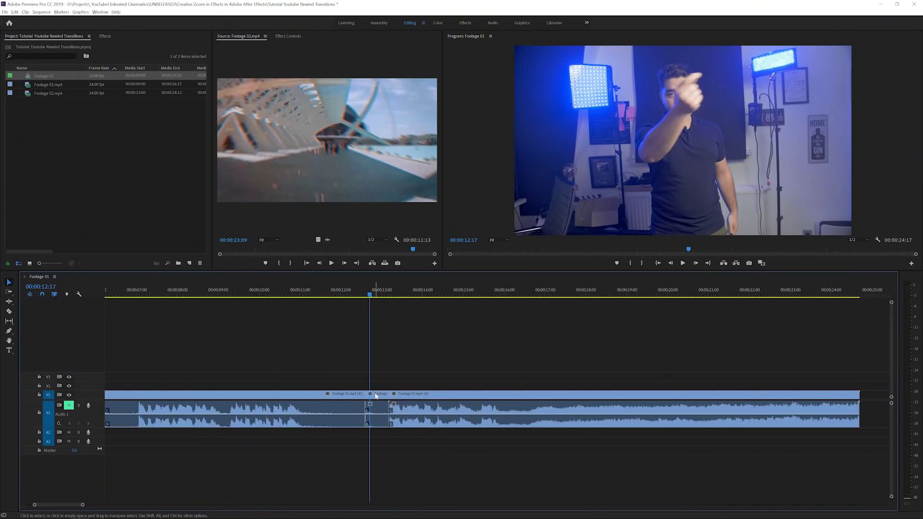
{"action": "left_click", "coordinate": [376, 395]}
{"action": "left_click", "coordinate": [383, 385]}
{"action": "left_click_drag", "start_coordinate": [377, 395], "coordinate": [379, 381]}
{"action": "left_click", "coordinate": [378, 395]}
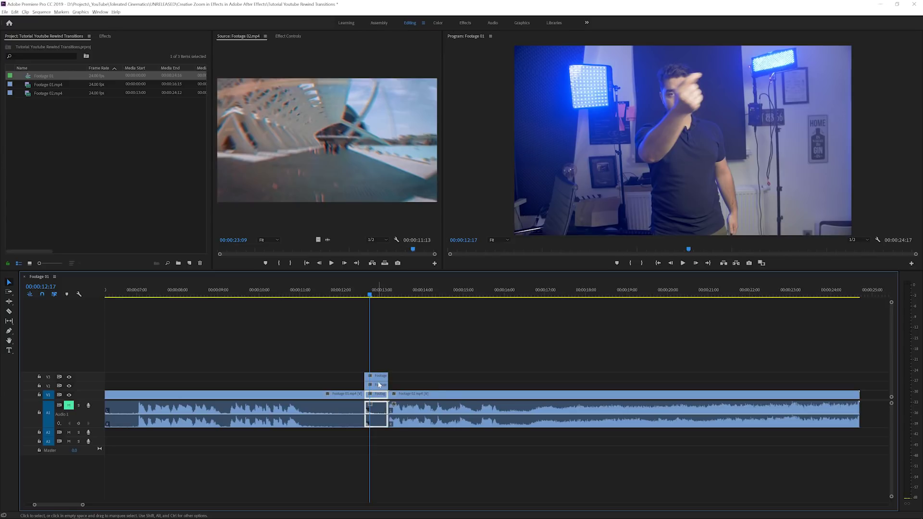
{"action": "left_click", "coordinate": [380, 384]}
{"action": "left_click", "coordinate": [378, 399]}
{"action": "left_click", "coordinate": [380, 378]}
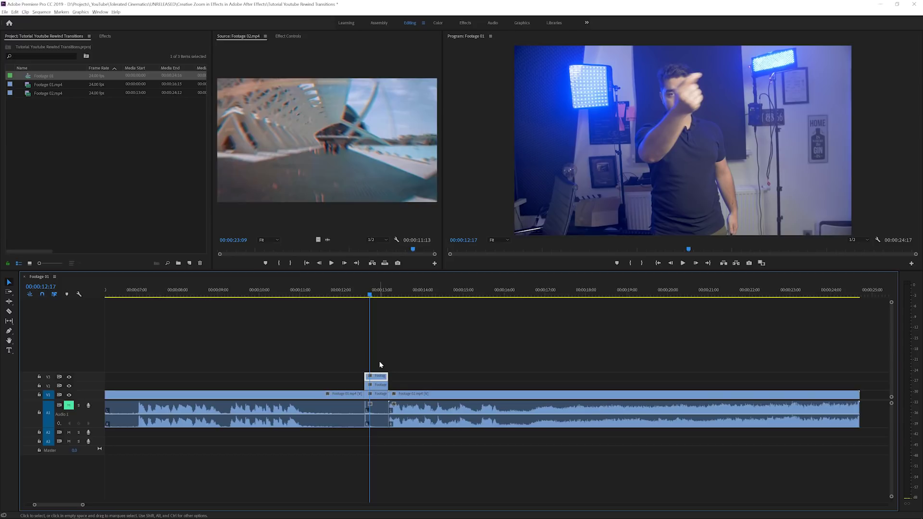
{"action": "left_click", "coordinate": [379, 364]}
Step: Search the effects for "rgb" and apply Color Balance (RGB) to the short clip on V3
{"action": "left_click", "coordinate": [105, 36]}
{"action": "left_click", "coordinate": [6, 84]}
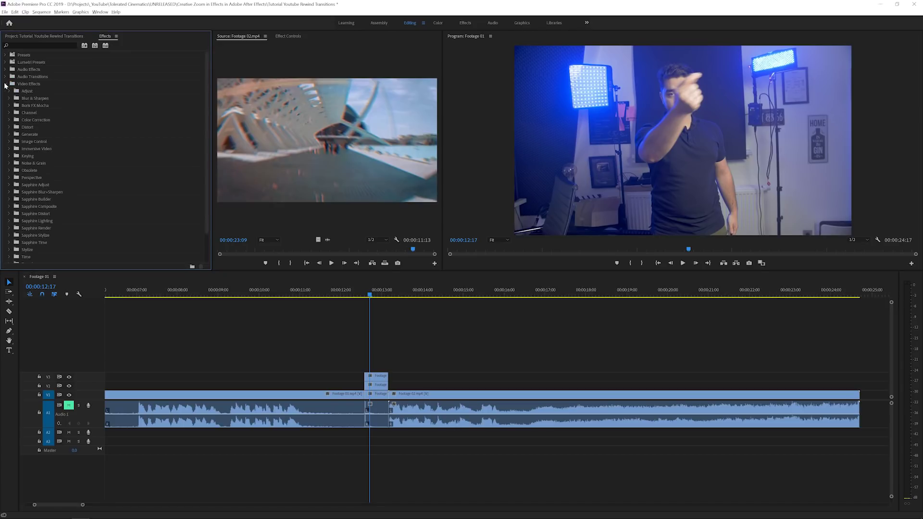
{"action": "left_click", "coordinate": [9, 120]}
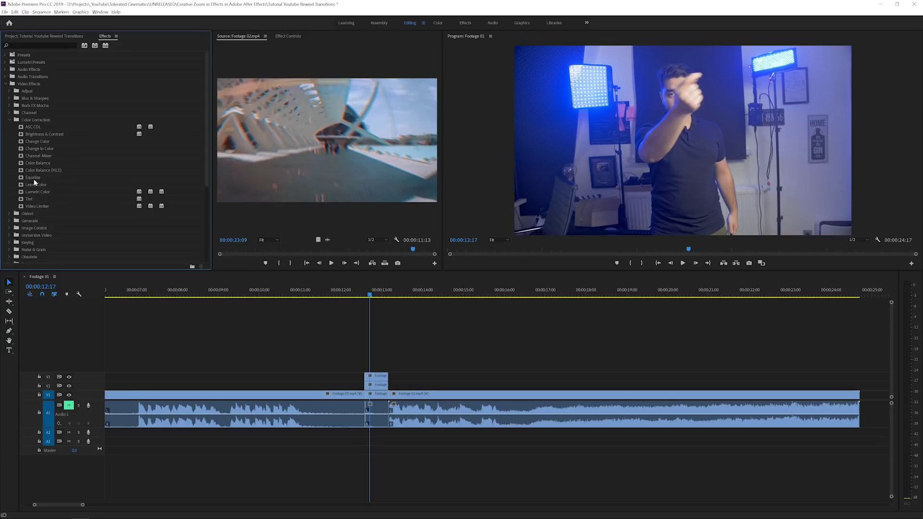
{"action": "left_click", "coordinate": [60, 44]}
{"action": "type", "text": "rgb"}
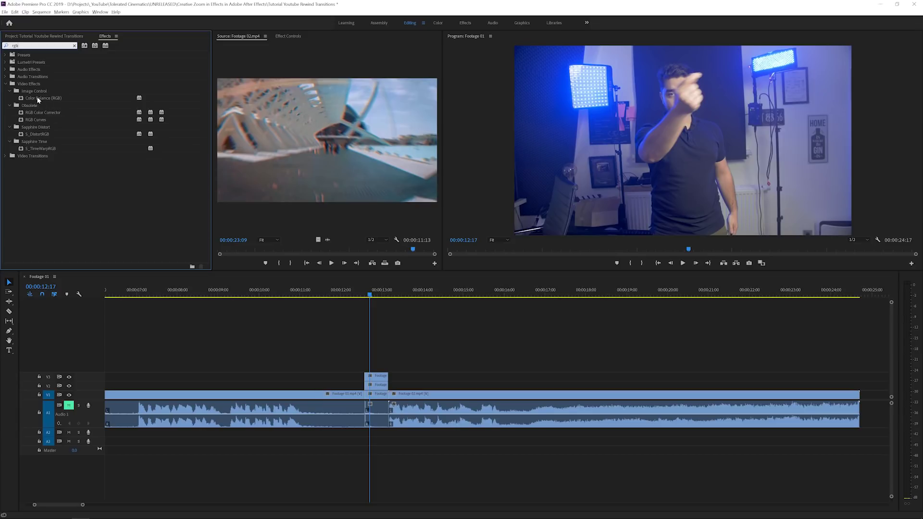
{"action": "left_click_drag", "start_coordinate": [43, 100], "coordinate": [380, 380]}
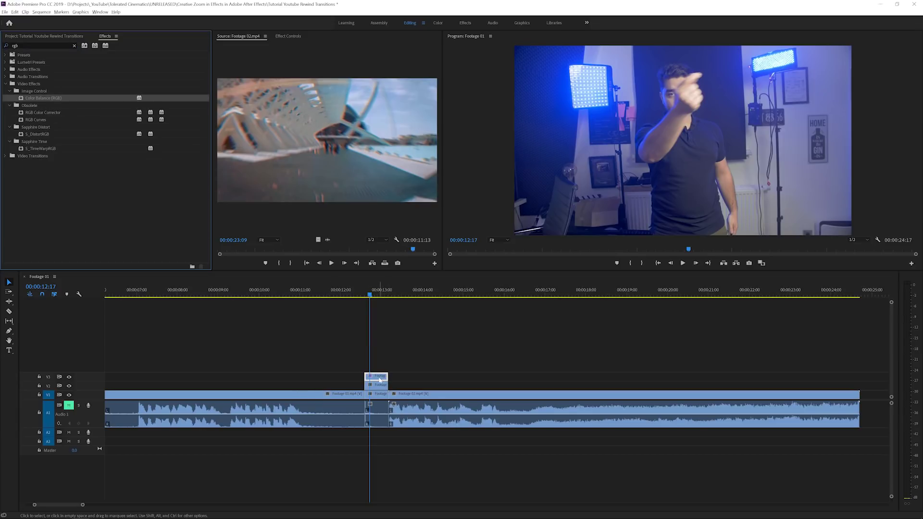
Step: Set Green and Blue to 0 in the V3 clip's Color Balance (RGB) effect, leaving only red
{"action": "left_click", "coordinate": [288, 37]}
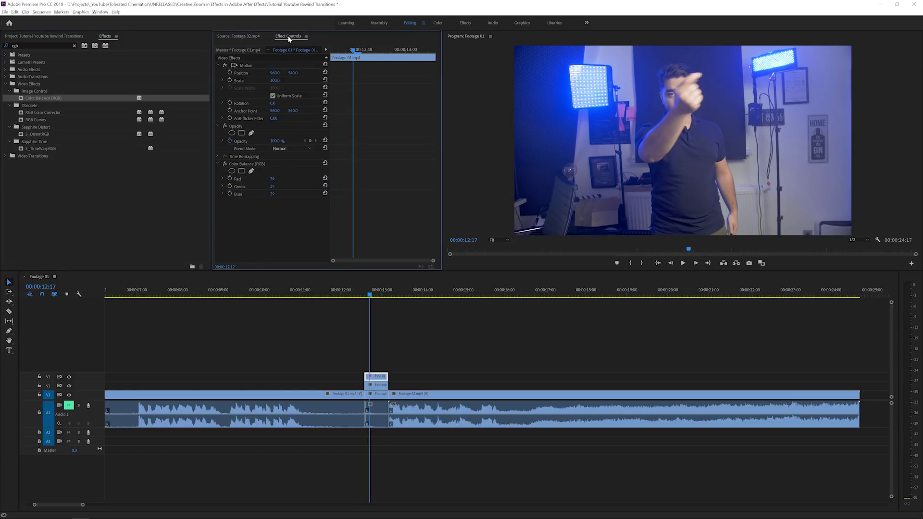
{"action": "left_click", "coordinate": [273, 186]}
{"action": "type", "text": "0"}
{"action": "key", "text": "Return"}
{"action": "left_click", "coordinate": [273, 194]}
{"action": "type", "text": "0"}
{"action": "key", "text": "Return"}
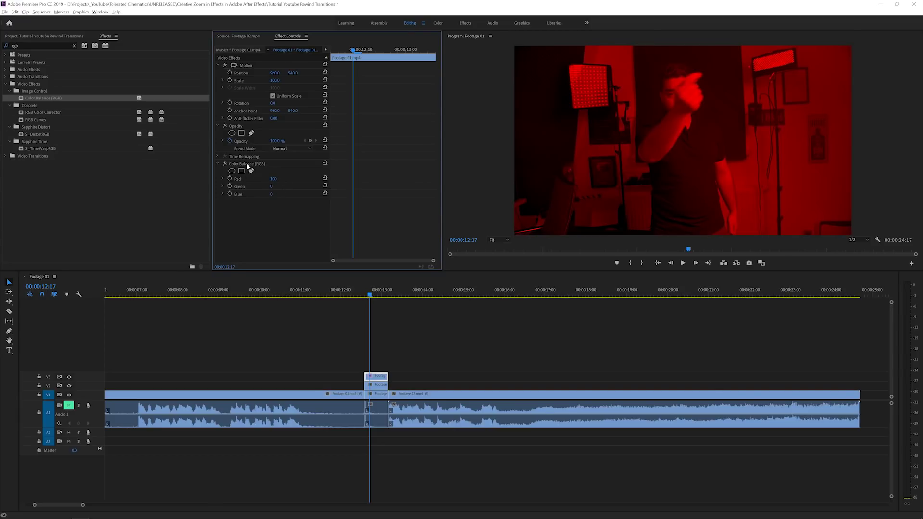
Step: Apply Color Balance (RGB) to the short clip on V2 with Red 0, Green 100 and Blue 0
{"action": "left_click_drag", "start_coordinate": [54, 101], "coordinate": [376, 386]}
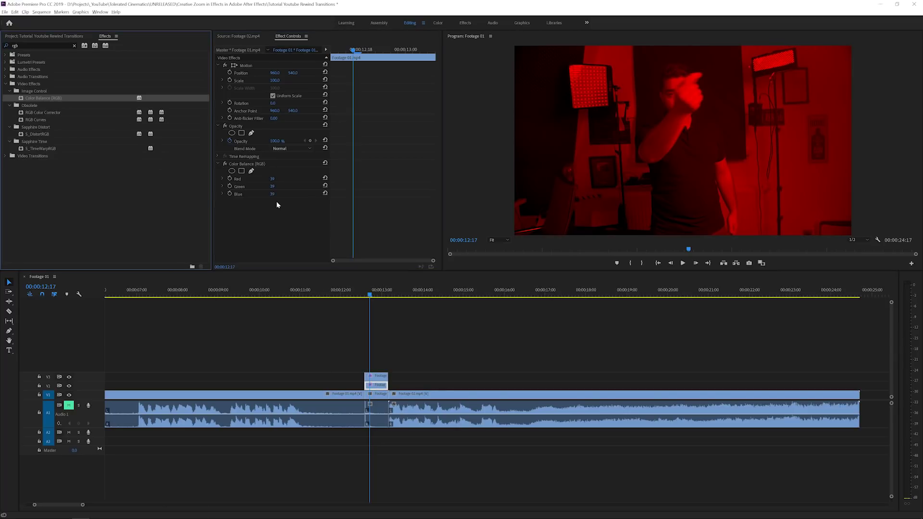
{"action": "left_click", "coordinate": [273, 180]}
{"action": "type", "text": "0"}
{"action": "key", "text": "Tab"}
{"action": "type", "text": "100"}
{"action": "left_click", "coordinate": [273, 193]}
{"action": "type", "text": "0"}
{"action": "key", "text": "Return"}
Step: Set the Color Balance (RGB) of the short clip on V1 to Red 0, Green 0 and Blue 100
{"action": "left_click", "coordinate": [376, 395]}
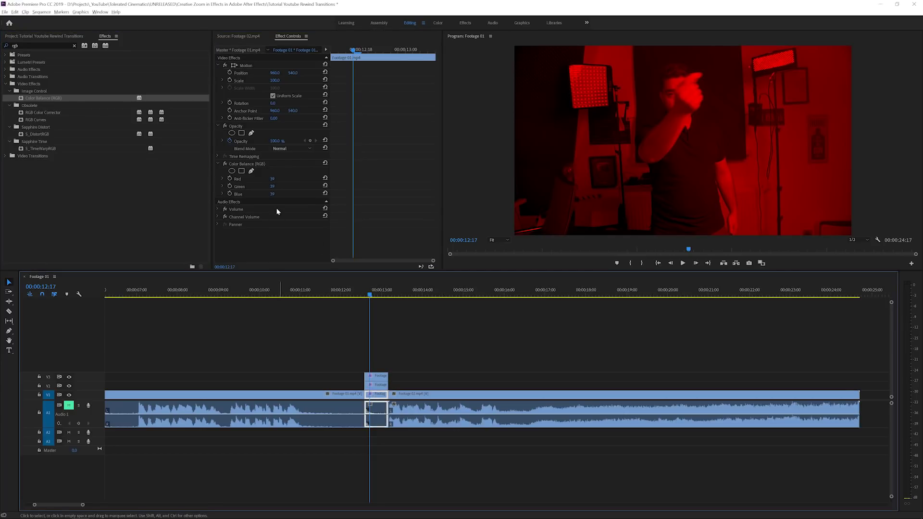
{"action": "left_click", "coordinate": [273, 178]}
{"action": "type", "text": "0"}
{"action": "key", "text": "Tab"}
{"action": "key", "text": "Tab"}
{"action": "type", "text": "100"}
{"action": "key", "text": "shift+Tab"}
{"action": "type", "text": "0"}
{"action": "key", "text": "Return"}
Step: Check the colour of each stacked layer by temporarily hiding tracks V3 and V2 and showing them again
{"action": "left_click", "coordinate": [379, 376]}
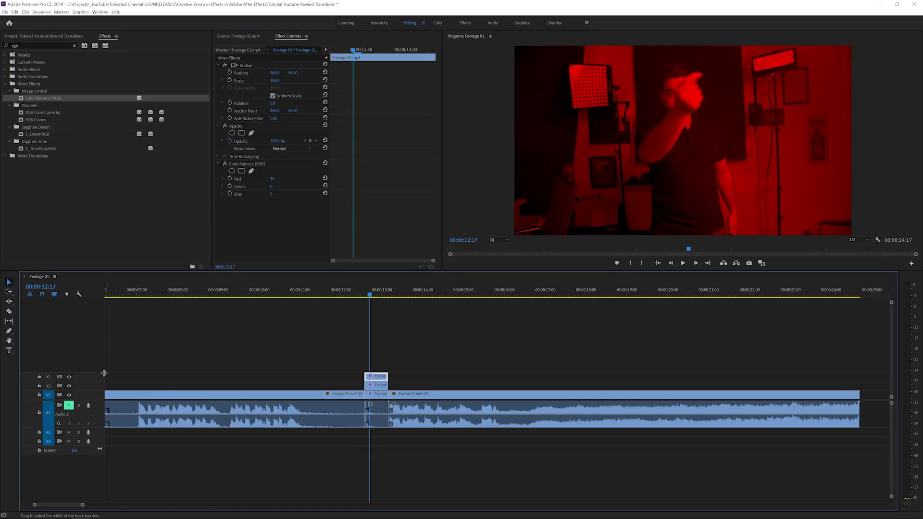
{"action": "left_click", "coordinate": [68, 377]}
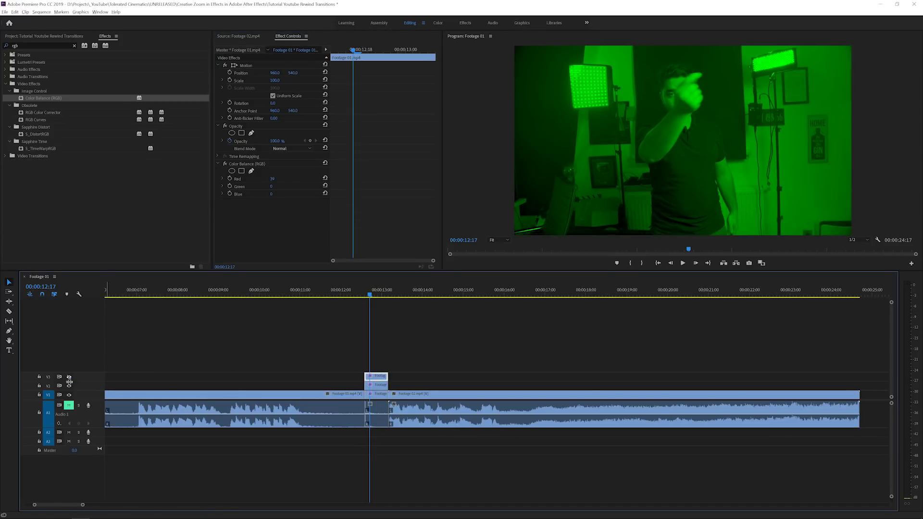
{"action": "left_click", "coordinate": [69, 386]}
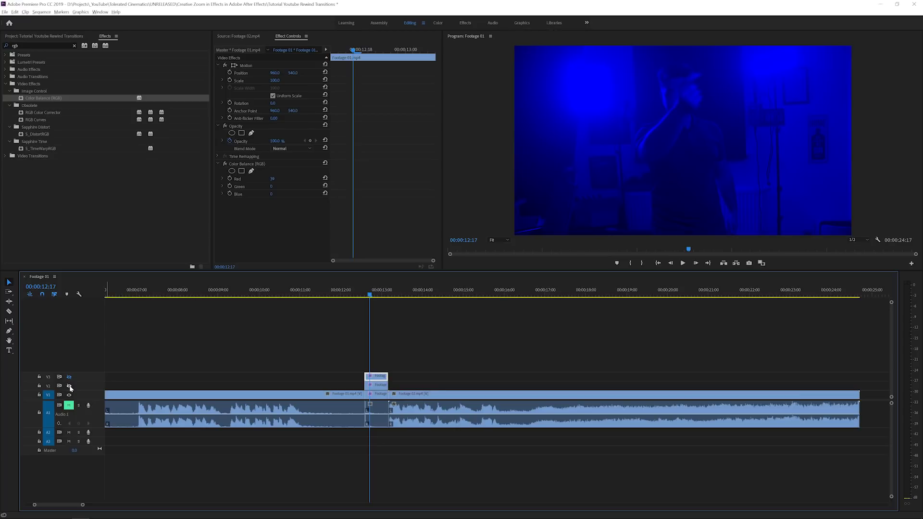
{"action": "left_click", "coordinate": [69, 386]}
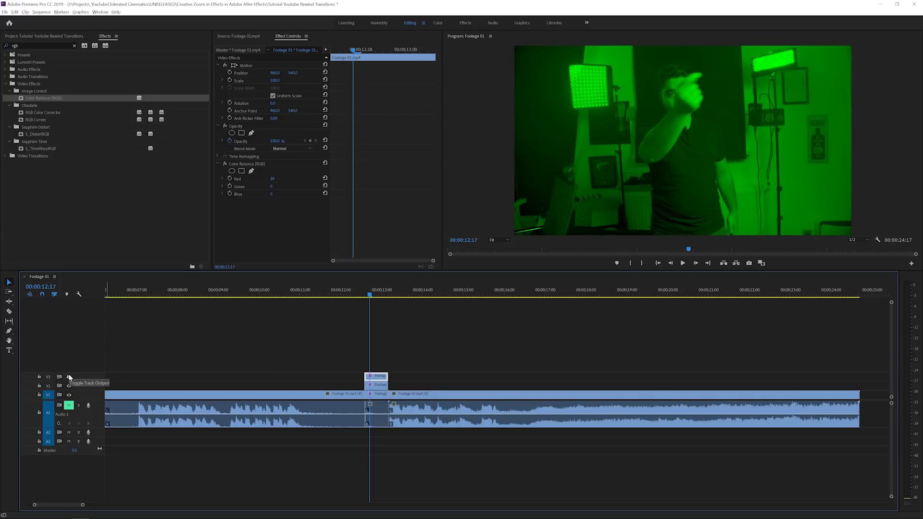
{"action": "left_click", "coordinate": [69, 376]}
{"action": "left_click", "coordinate": [405, 359]}
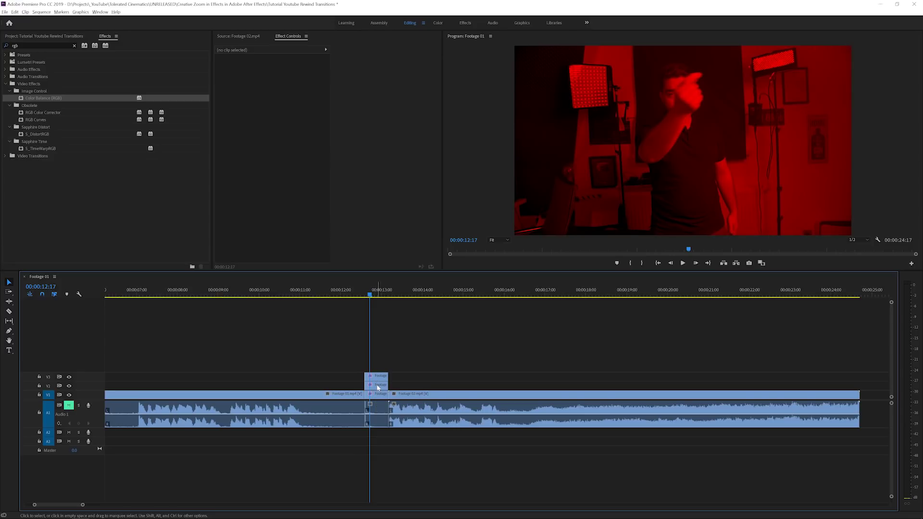
Step: Set the Opacity blend mode of the short red clip on V3 to Lighten
{"action": "left_click", "coordinate": [375, 380]}
{"action": "key", "text": "Left"}
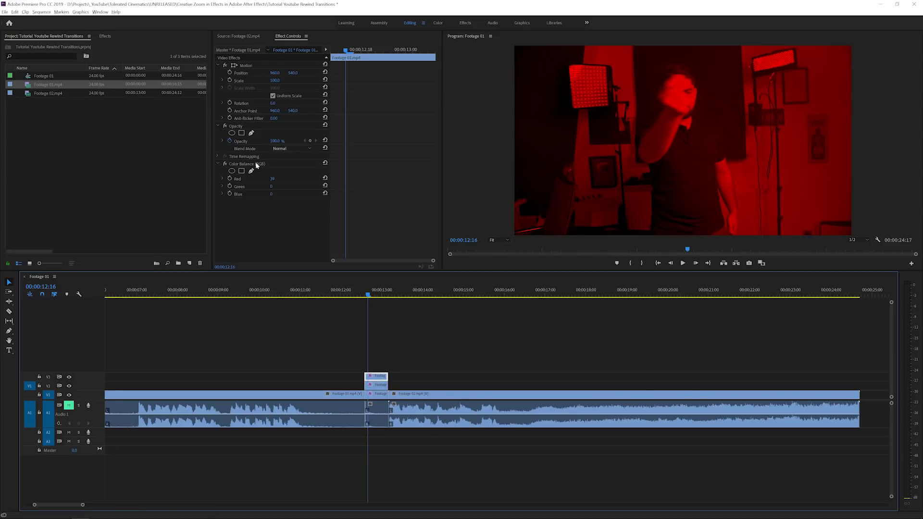
{"action": "left_click", "coordinate": [274, 149]}
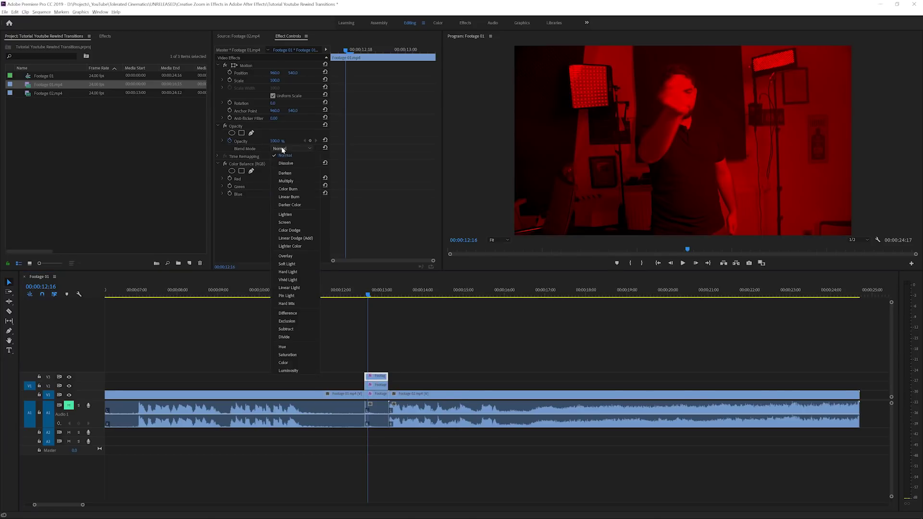
{"action": "left_click", "coordinate": [290, 215]}
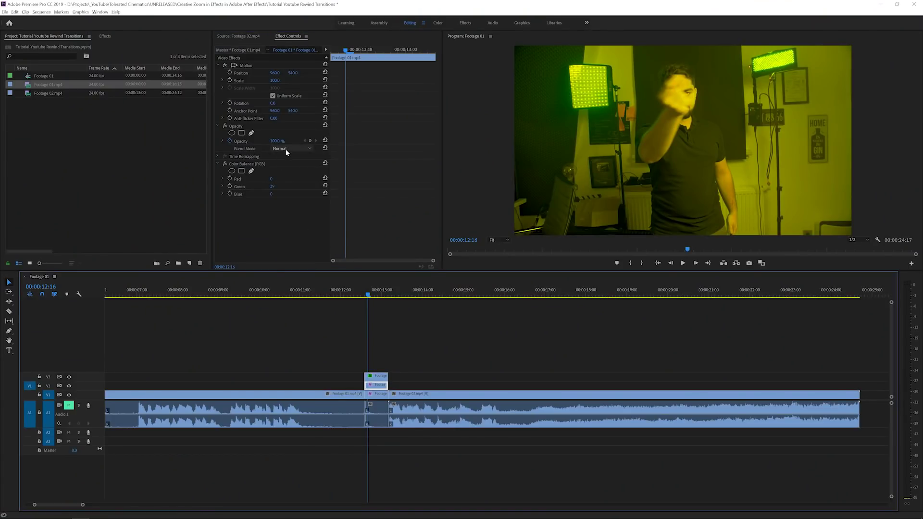
Step: Set the Opacity blend mode of the short green clip on V2 to Lighten
{"action": "left_click", "coordinate": [286, 150]}
{"action": "left_click", "coordinate": [293, 211]}
{"action": "left_click", "coordinate": [383, 398]}
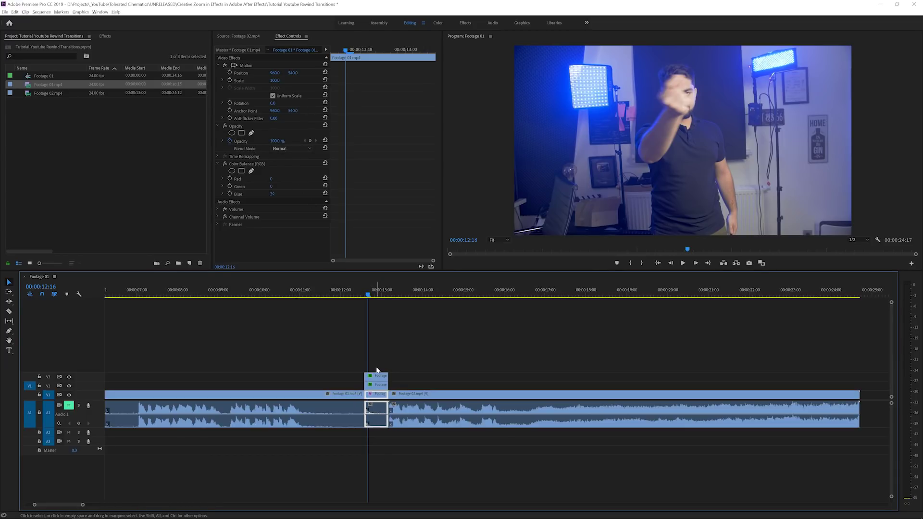
{"action": "left_click_drag", "start_coordinate": [377, 369], "coordinate": [374, 384]}
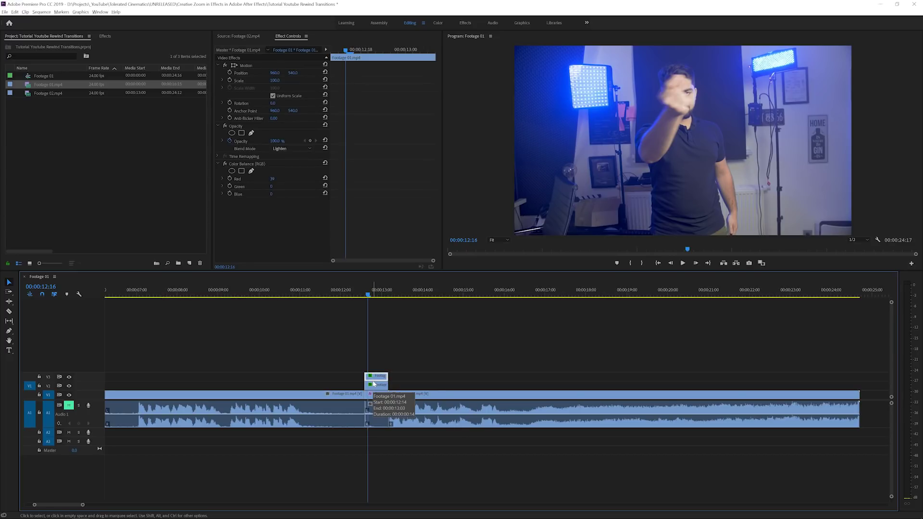
Step: Apply the Transform effect from the Distort video effects to the short clip on V3
{"action": "left_click", "coordinate": [105, 37]}
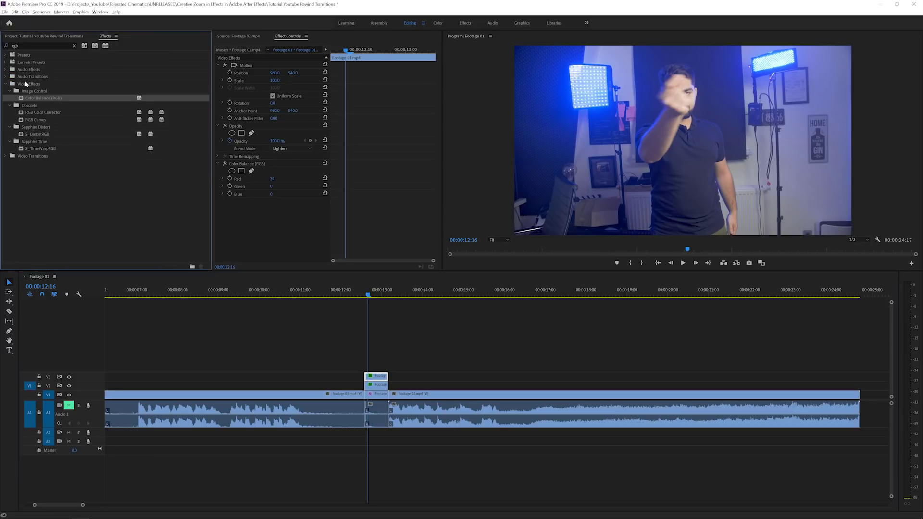
{"action": "left_click", "coordinate": [74, 46]}
{"action": "left_click", "coordinate": [7, 84]}
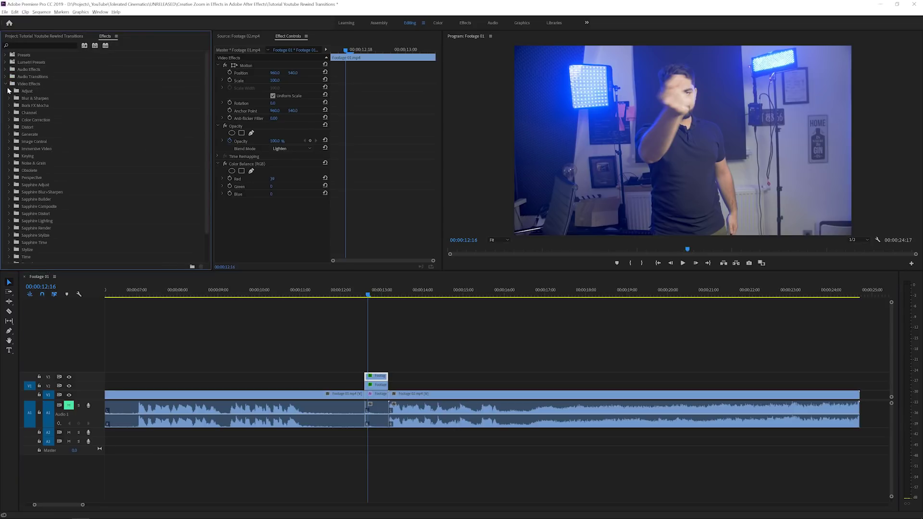
{"action": "left_click", "coordinate": [9, 127]}
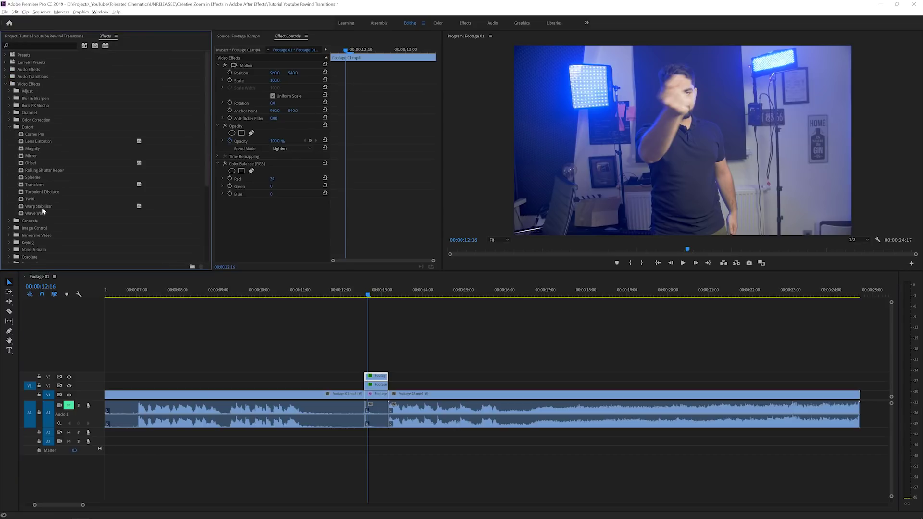
{"action": "left_click_drag", "start_coordinate": [33, 185], "coordinate": [376, 376]}
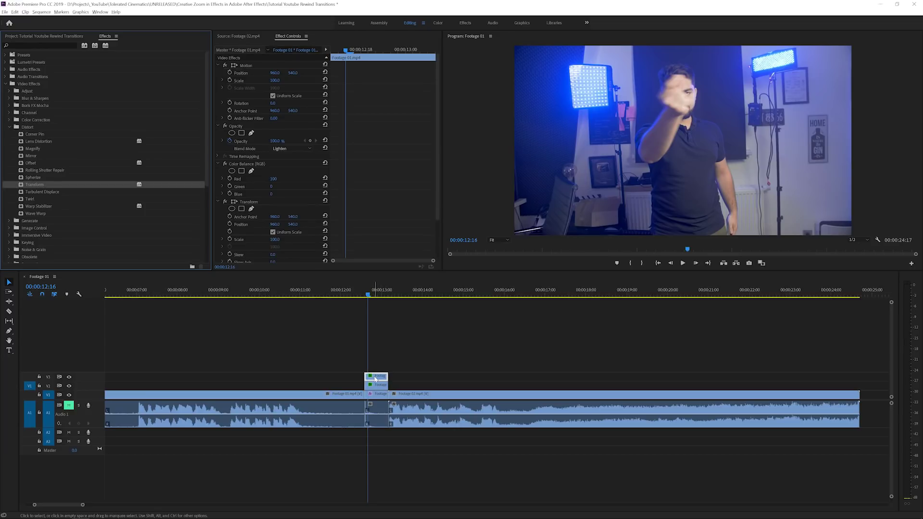
Step: Keyframe the Transform effect's Scale on the V3 clip from 100 at its start to 300 at its end
{"action": "left_click_drag", "start_coordinate": [435, 200], "coordinate": [435, 244]}
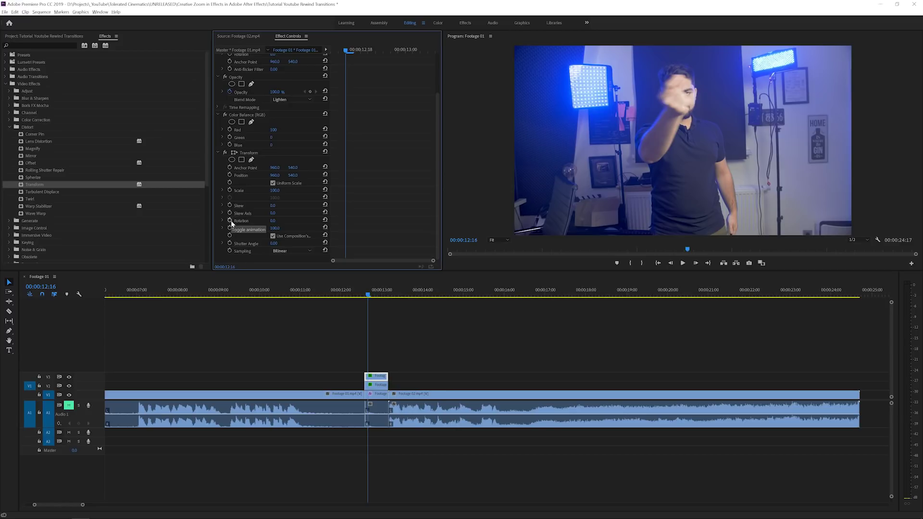
{"action": "left_click", "coordinate": [230, 191]}
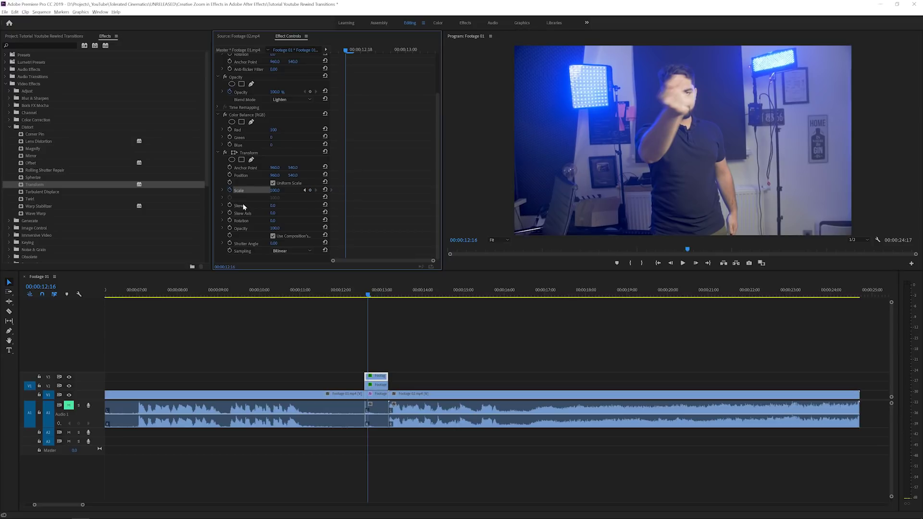
{"action": "left_click", "coordinate": [278, 190]}
{"action": "type", "text": "300"}
{"action": "key", "text": "Return"}
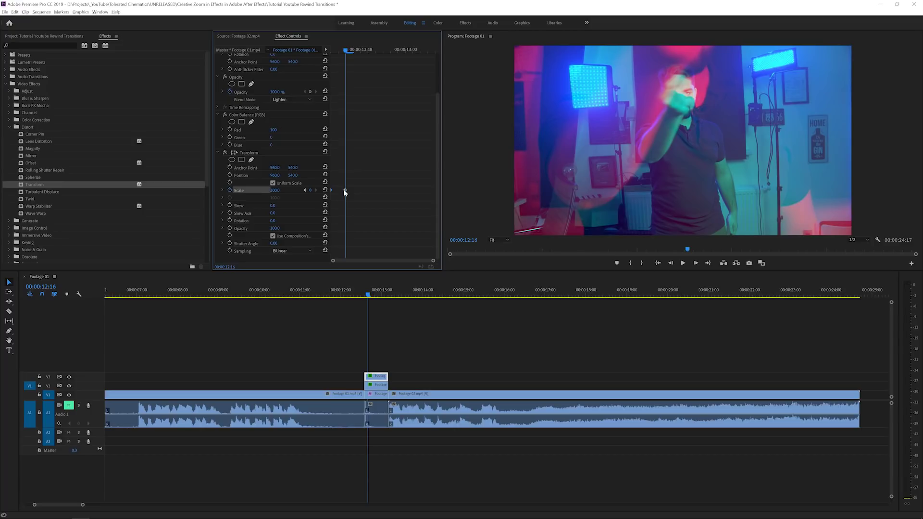
{"action": "left_click_drag", "start_coordinate": [345, 191], "coordinate": [436, 191]}
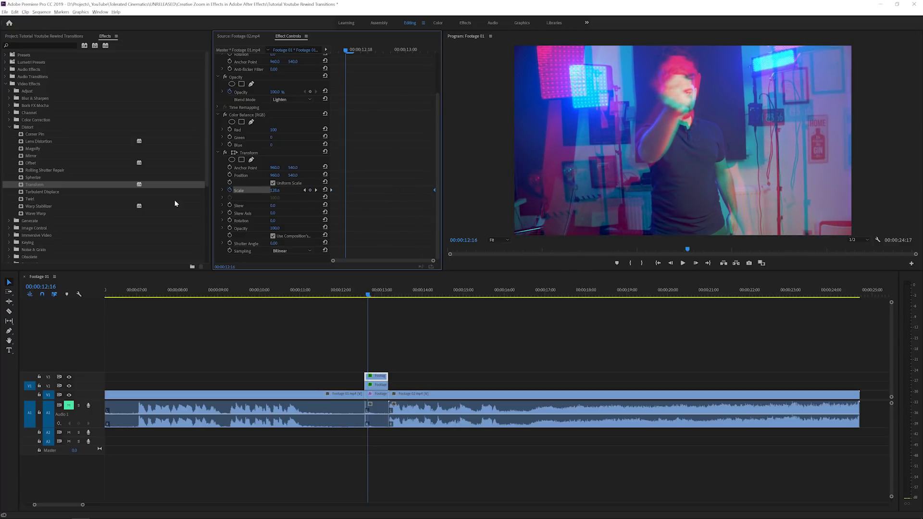
Step: Ease the velocity curve at the first Scale keyframe and set the Transform effect's Shutter Angle to 180
{"action": "left_click", "coordinate": [223, 191]}
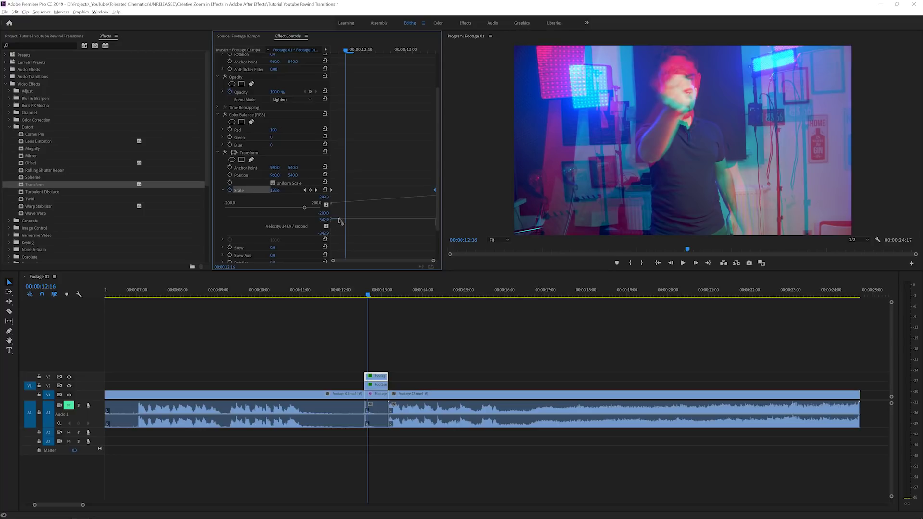
{"action": "left_click_drag", "start_coordinate": [340, 221], "coordinate": [369, 226]}
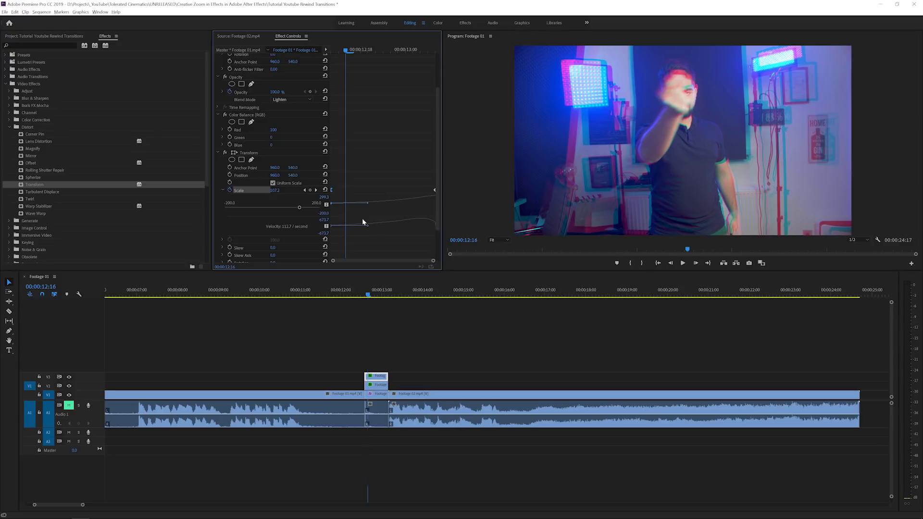
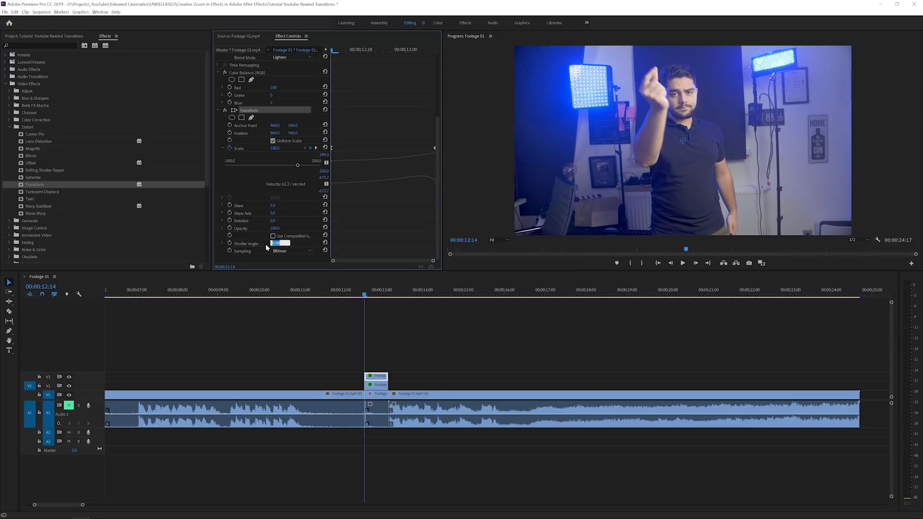
{"action": "type", "text": "180"}
{"action": "key", "text": "Return"}
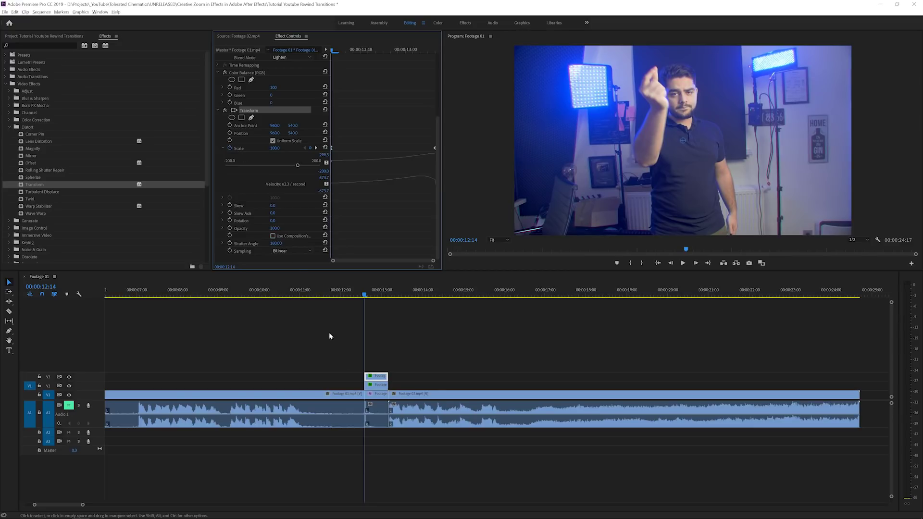
Step: Check the Transform effect on the short clips on V2, V1 and V3, and scrub through the zoom
{"action": "left_click", "coordinate": [376, 389]}
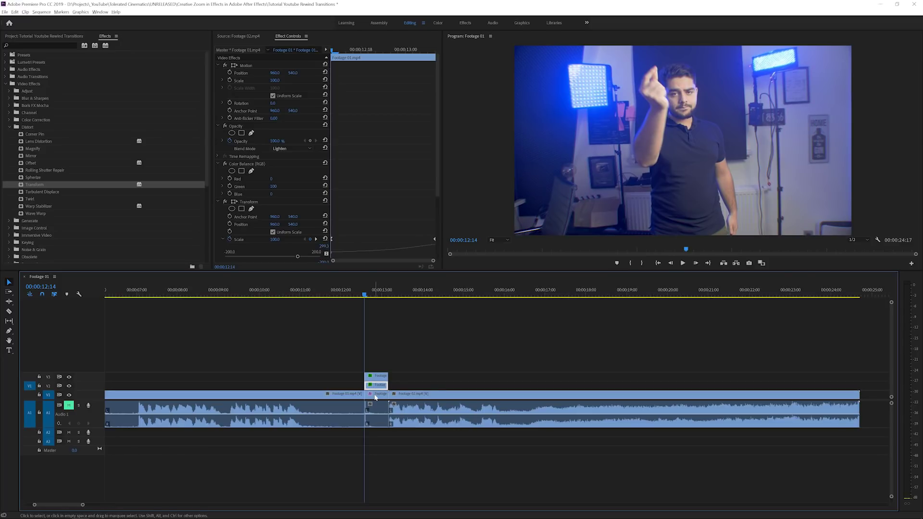
{"action": "left_click", "coordinate": [376, 396]}
{"action": "left_click", "coordinate": [378, 380]}
{"action": "left_click_drag", "start_coordinate": [436, 162], "coordinate": [440, 245]}
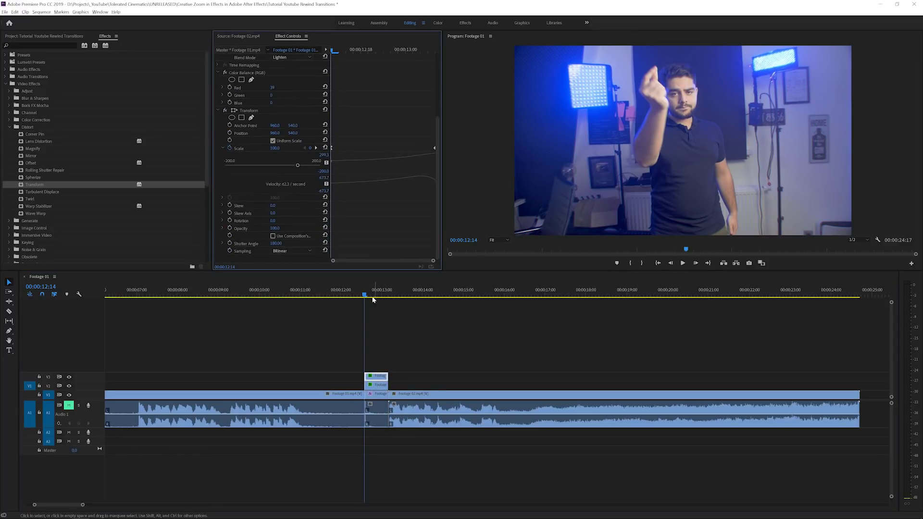
{"action": "mouse_move", "coordinate": [367, 295]}
{"action": "left_mouse_down"}
{"action": "mouse_move", "coordinate": [388, 298]}
{"action": "mouse_move", "coordinate": [377, 292]}
{"action": "left_mouse_up"}
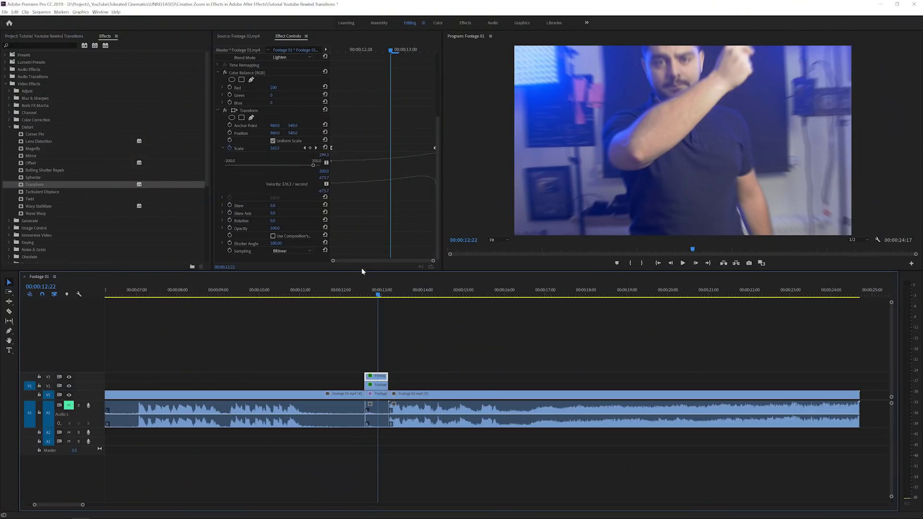
Step: Move the V3 clip's ending Scale keyframe one frame earlier, to 00:00:13:03
{"action": "left_click", "coordinate": [435, 150]}
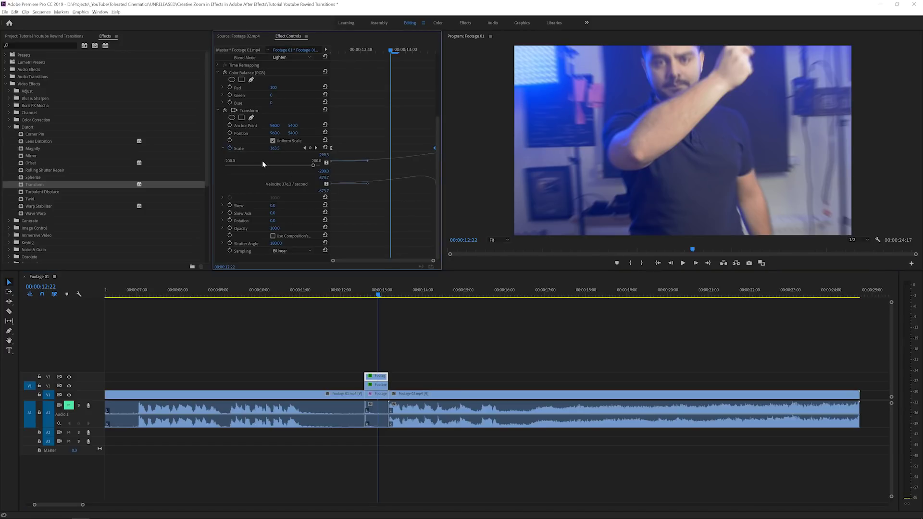
{"action": "left_click", "coordinate": [316, 147]}
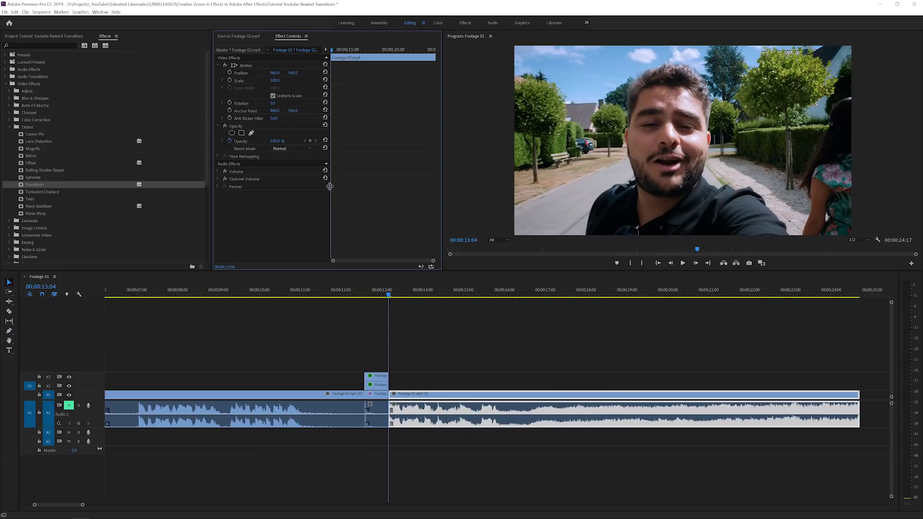
{"action": "left_click", "coordinate": [383, 374]}
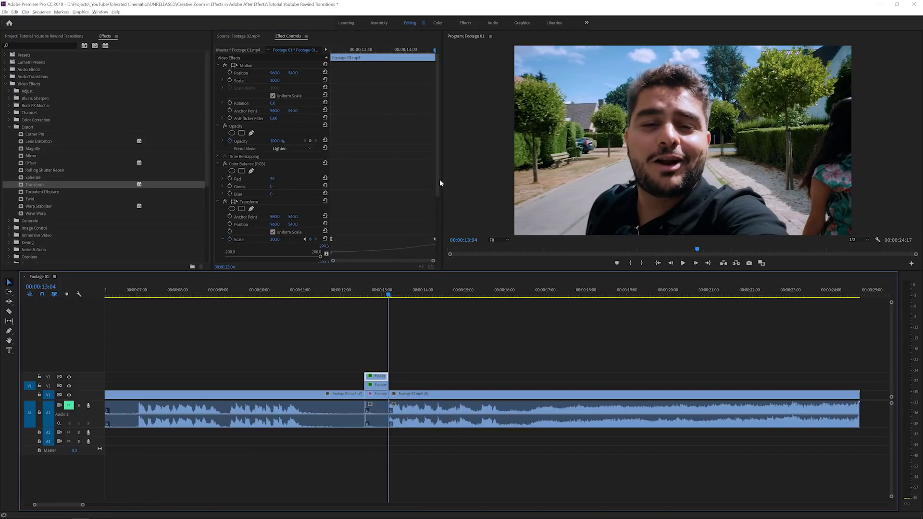
{"action": "left_click_drag", "start_coordinate": [438, 180], "coordinate": [435, 254]}
{"action": "key", "text": "Left"}
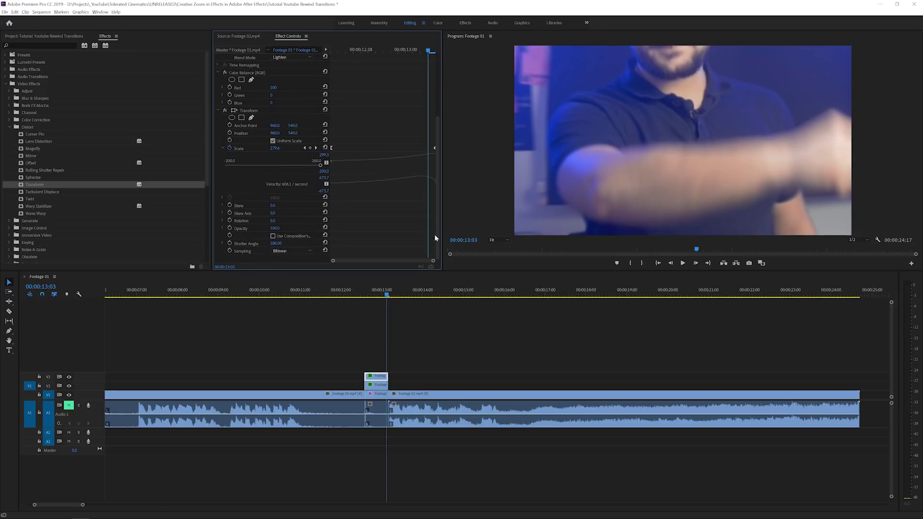
{"action": "left_click_drag", "start_coordinate": [435, 150], "coordinate": [427, 148]}
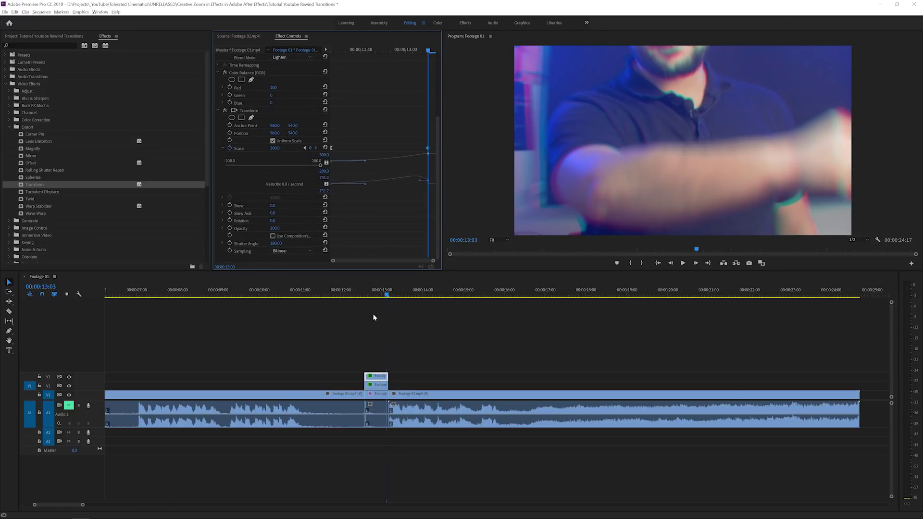
Step: Move the ending Transform Scale keyframes of the short V2 and V1 clips to 00:00:13:03
{"action": "left_click", "coordinate": [376, 387]}
{"action": "scroll", "coordinate": [434, 240], "scroll_direction": "down", "scroll_amount": 2}
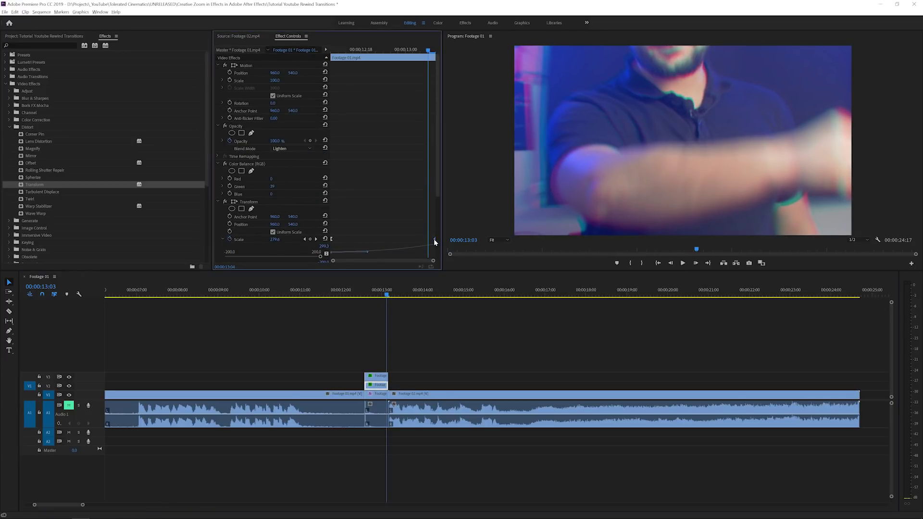
{"action": "left_click", "coordinate": [377, 394]}
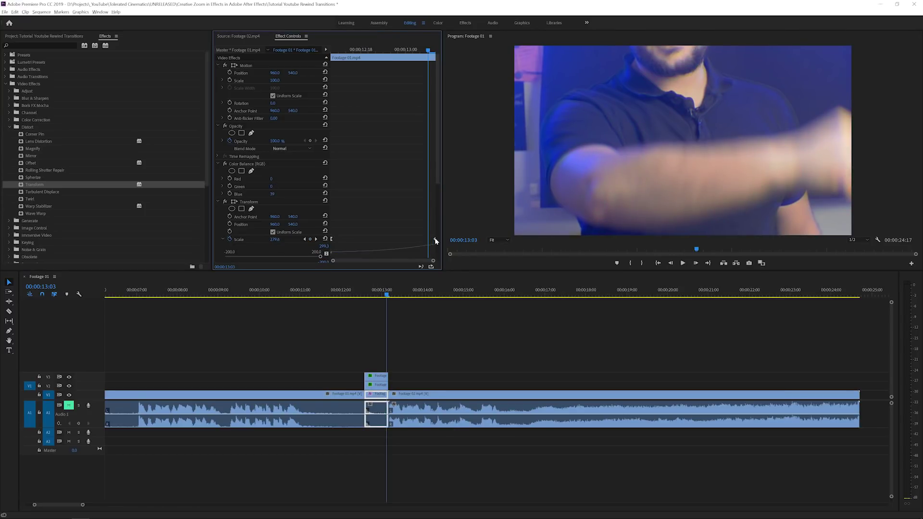
{"action": "left_click_drag", "start_coordinate": [436, 240], "coordinate": [427, 240]}
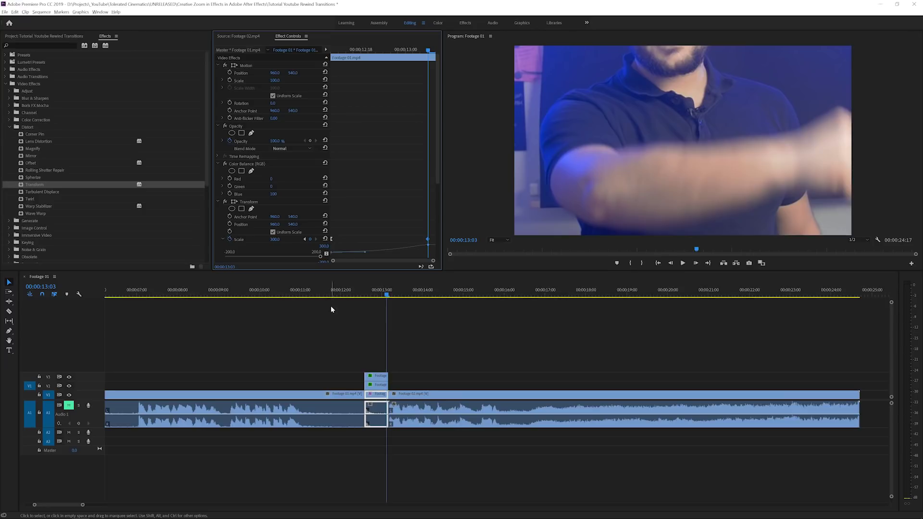
Step: Set the ending Transform Scale keyframe of the red V3 clip to 350
{"action": "left_click", "coordinate": [375, 378]}
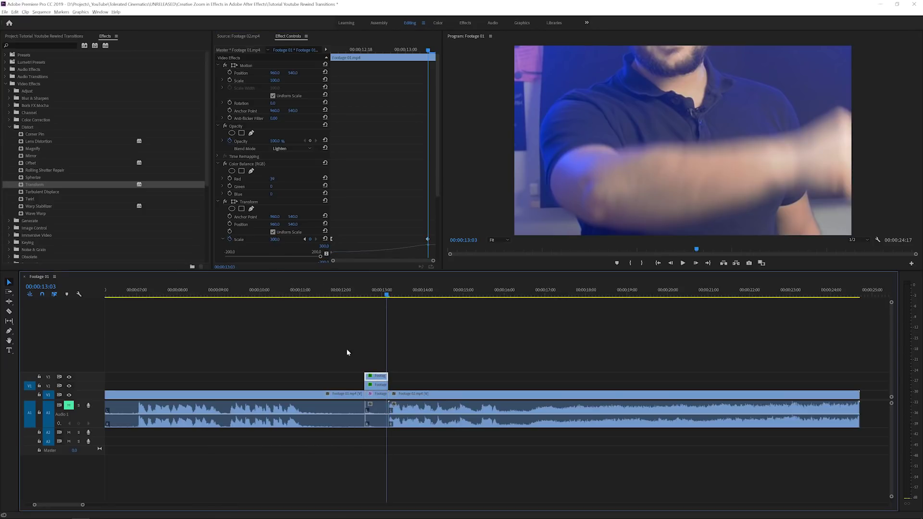
{"action": "left_click", "coordinate": [277, 240]}
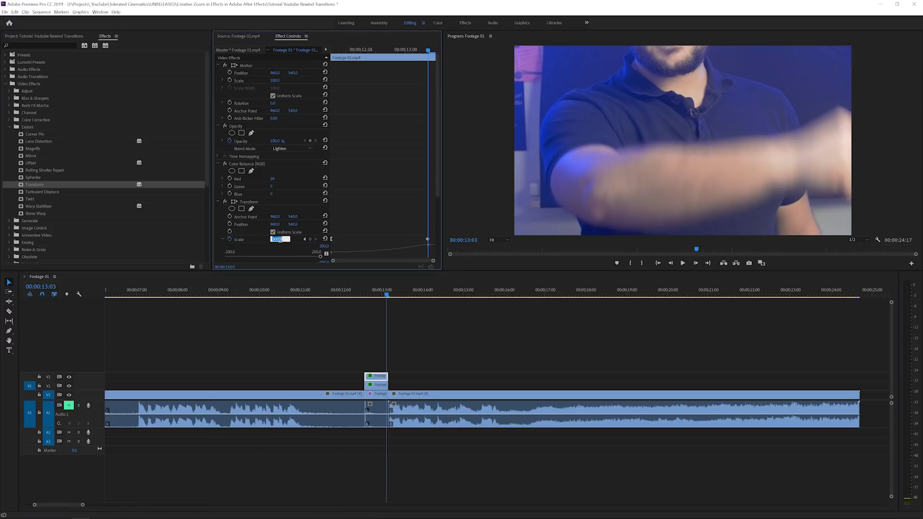
{"action": "type", "text": "350"}
{"action": "key", "text": "Return"}
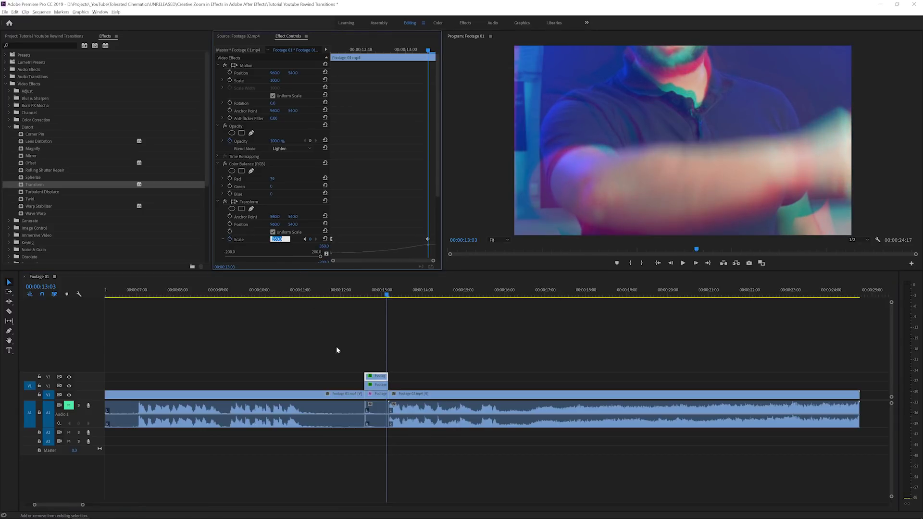
Step: Set the ending Transform Scale keyframe of the green V2 clip to 250
{"action": "left_click", "coordinate": [376, 384]}
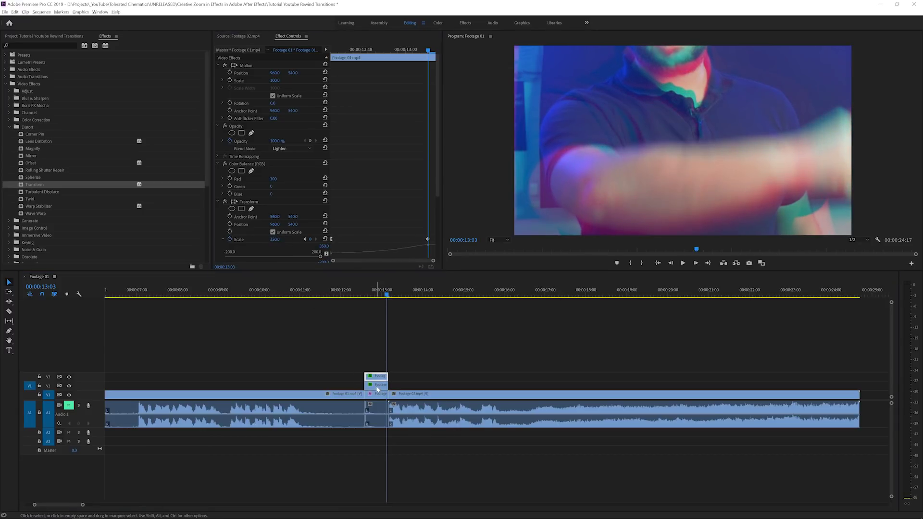
{"action": "left_click", "coordinate": [275, 240]}
{"action": "type", "text": "250"}
{"action": "key", "text": "Return"}
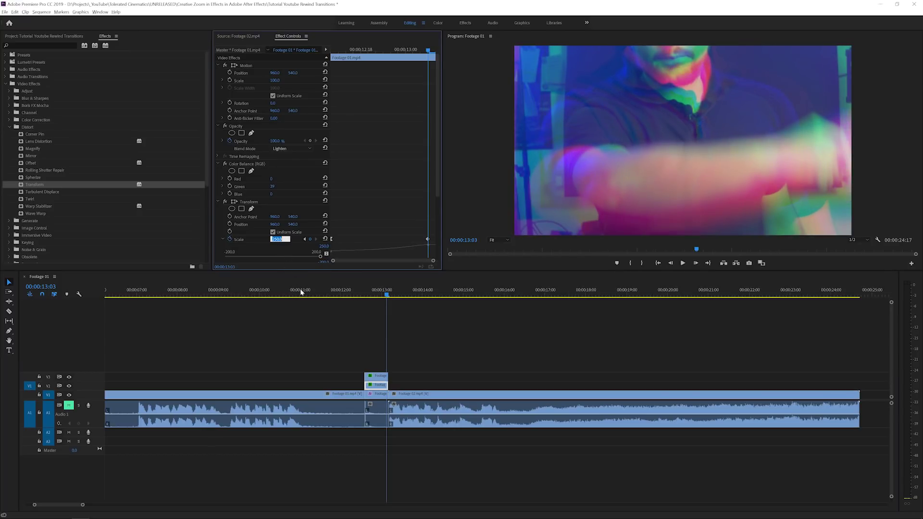
Step: Play the transition from just before the short clips and inspect the colour split midway through the zoom
{"action": "left_click", "coordinate": [428, 356]}
{"action": "left_click", "coordinate": [361, 294]}
{"action": "key", "text": "space"}
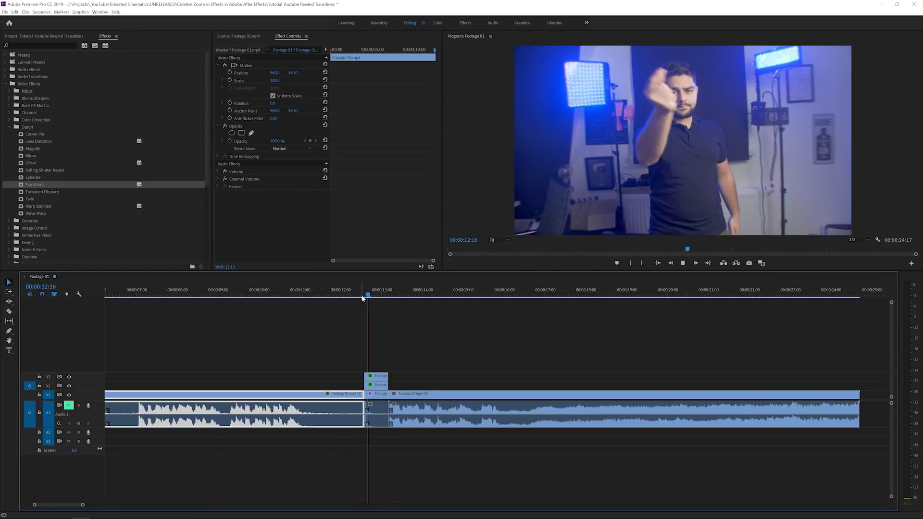
{"action": "key", "text": "space"}
{"action": "left_click", "coordinate": [380, 298]}
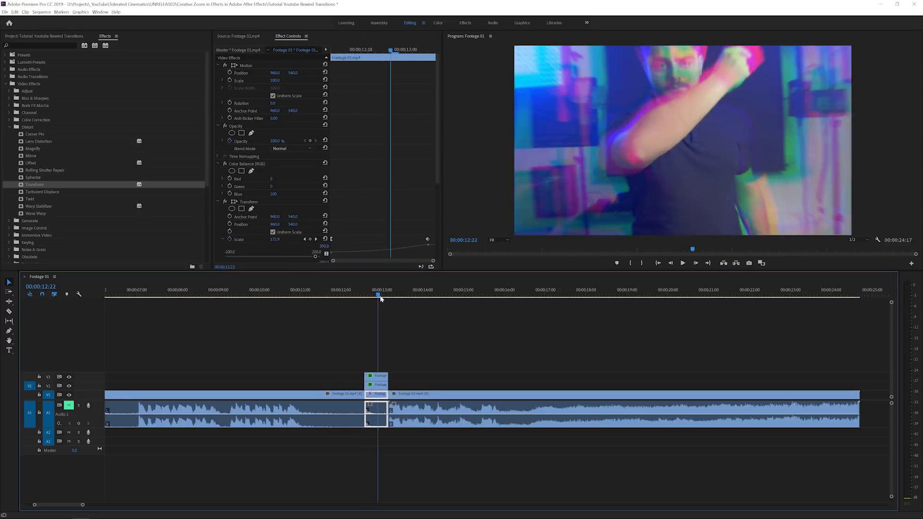
Step: Duplicate the red short V3 clip onto V4 and remove the Color Balance (RGB) effect from the copy
{"action": "left_click_drag", "start_coordinate": [381, 298], "coordinate": [368, 302]}
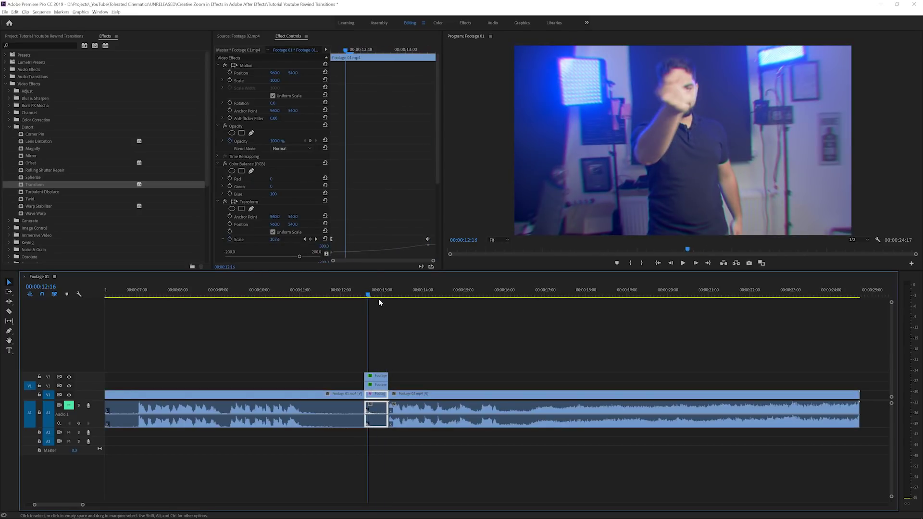
{"action": "left_click_drag", "start_coordinate": [437, 183], "coordinate": [437, 242]}
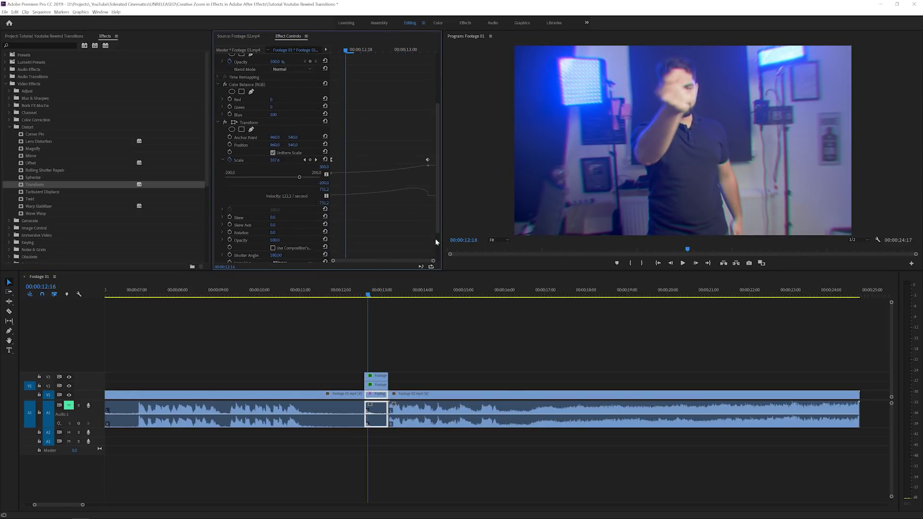
{"action": "left_click", "coordinate": [377, 376]}
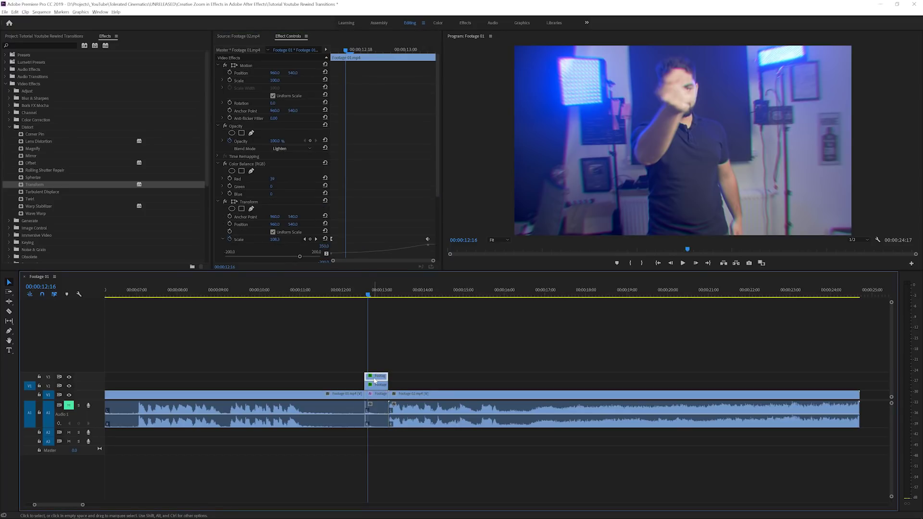
{"action": "left_click_drag", "start_coordinate": [375, 381], "coordinate": [376, 367]}
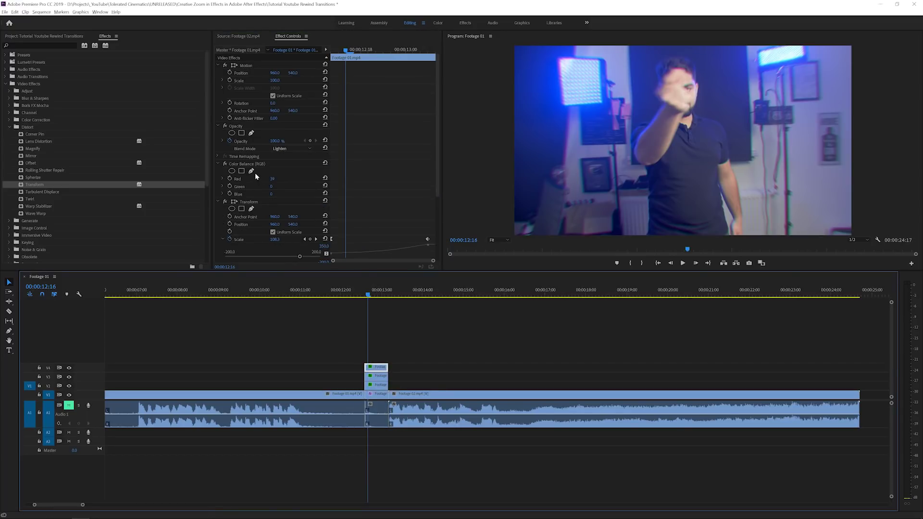
{"action": "left_click", "coordinate": [255, 163]}
{"action": "key", "text": "Delete"}
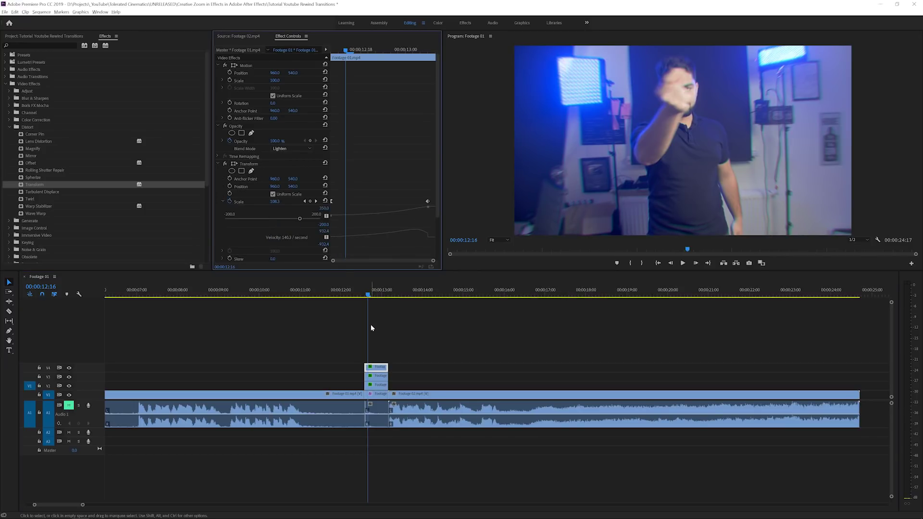
Step: Move the V4 copy's starting Transform Scale keyframe to about 00:00:12:20 and preview the transition
{"action": "left_click", "coordinate": [331, 202]}
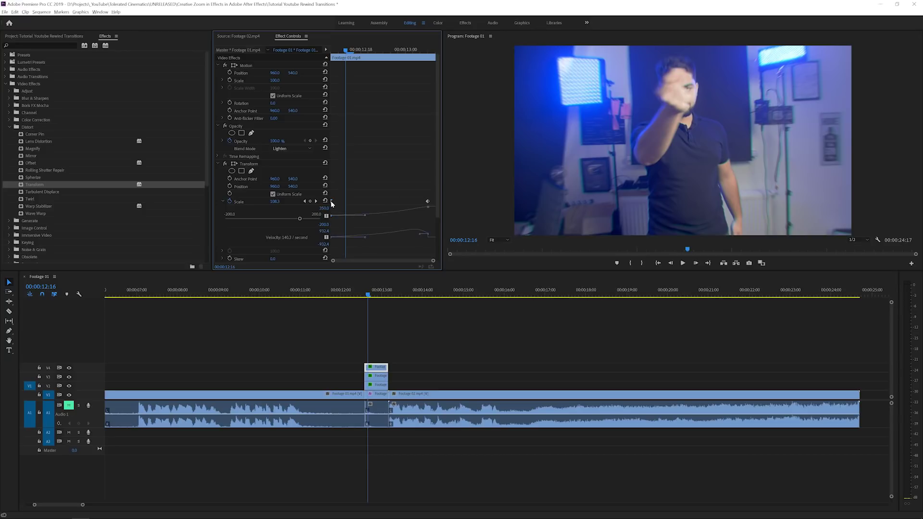
{"action": "left_click_drag", "start_coordinate": [331, 203], "coordinate": [379, 202]}
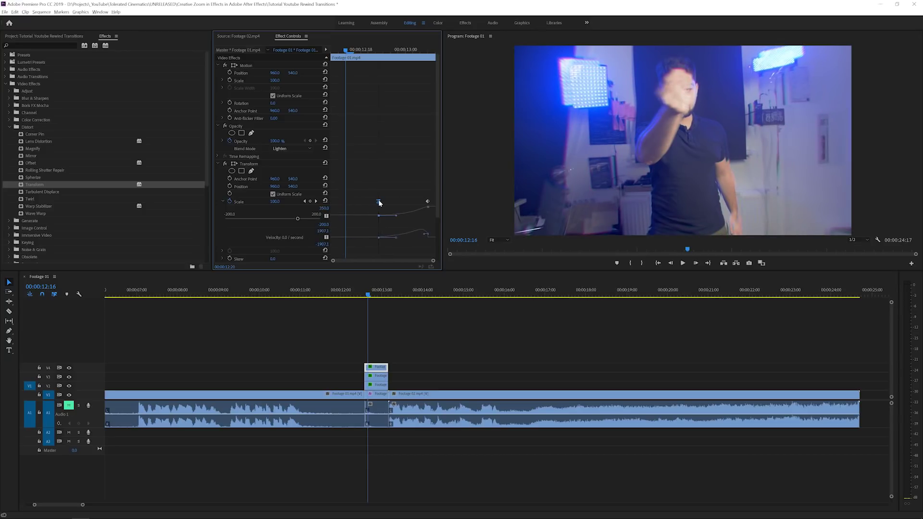
{"action": "left_click", "coordinate": [376, 394]}
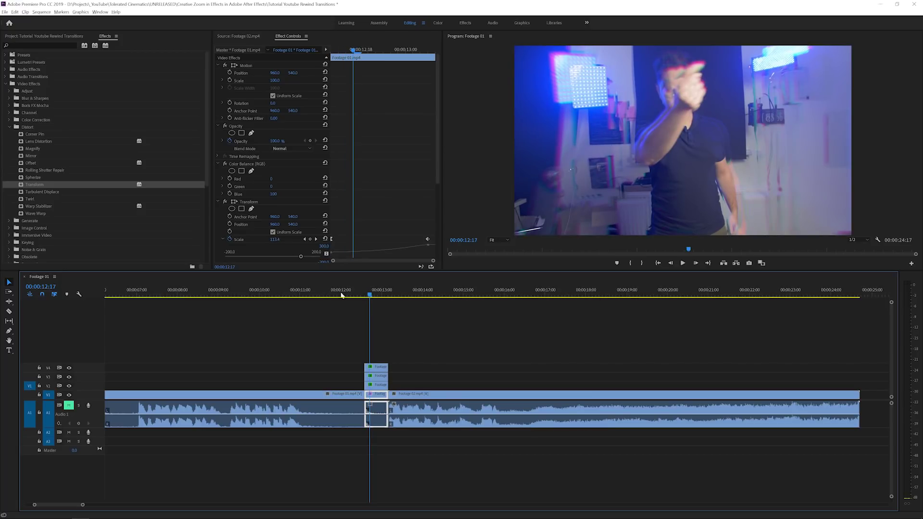
{"action": "left_click_drag", "start_coordinate": [369, 294], "coordinate": [376, 296]}
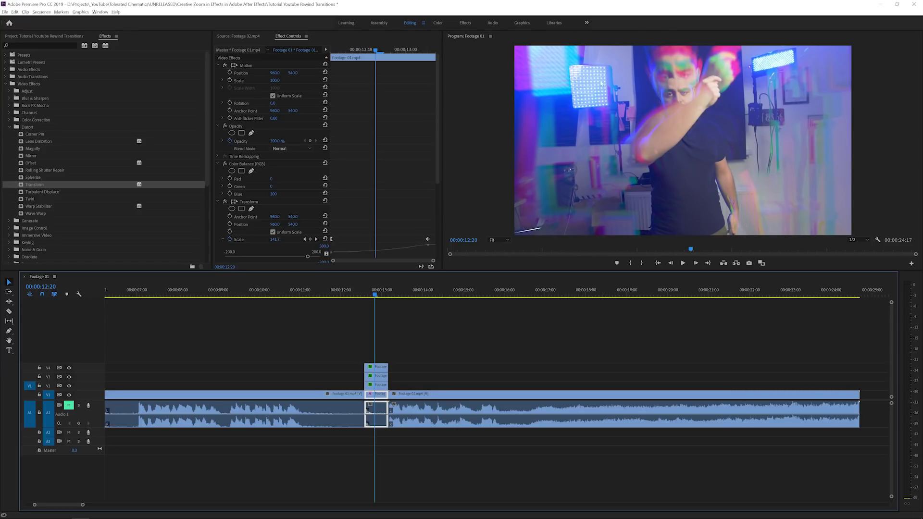
{"action": "left_click_drag", "start_coordinate": [375, 295], "coordinate": [346, 295]}
{"action": "key", "text": "space"}
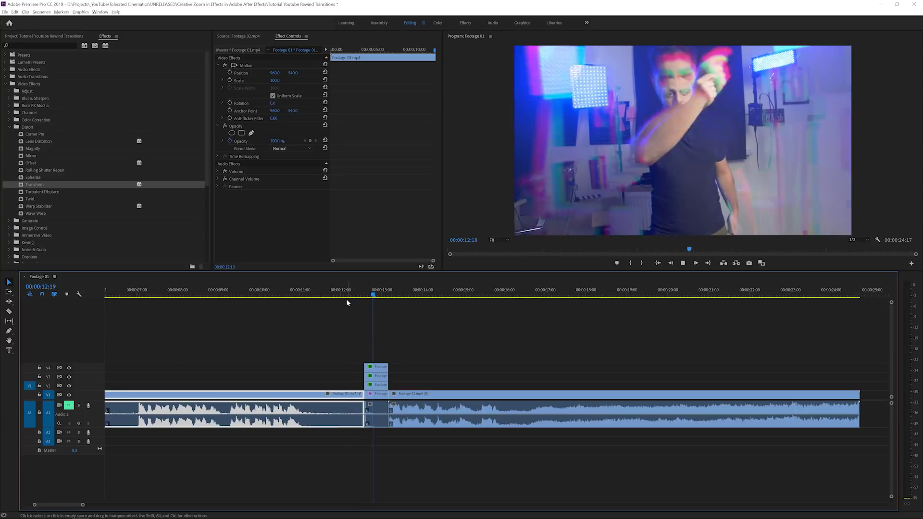
{"action": "key", "text": "space"}
Step: Move the V4 clip's starting Transform Scale keyframe to about 00:00:12:22 and play through the transition
{"action": "left_click", "coordinate": [380, 394]}
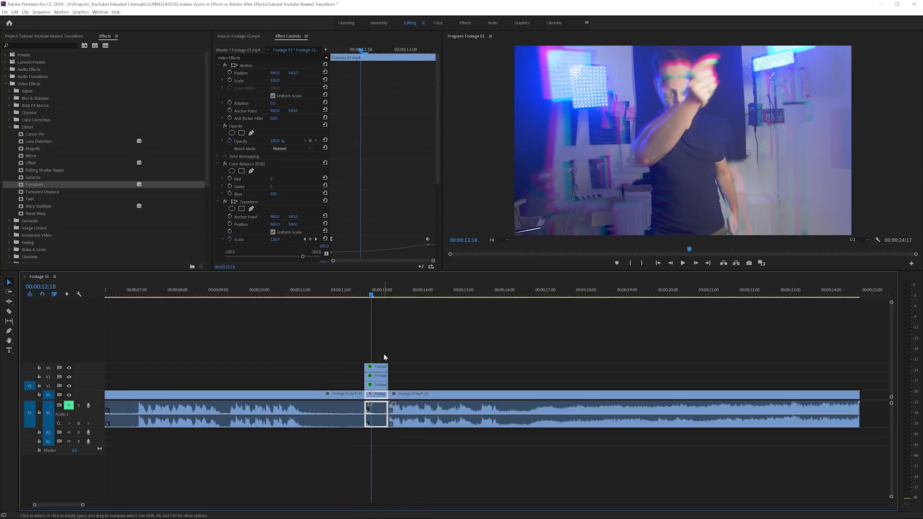
{"action": "left_click", "coordinate": [380, 367]}
{"action": "left_click_drag", "start_coordinate": [380, 203], "coordinate": [393, 203]}
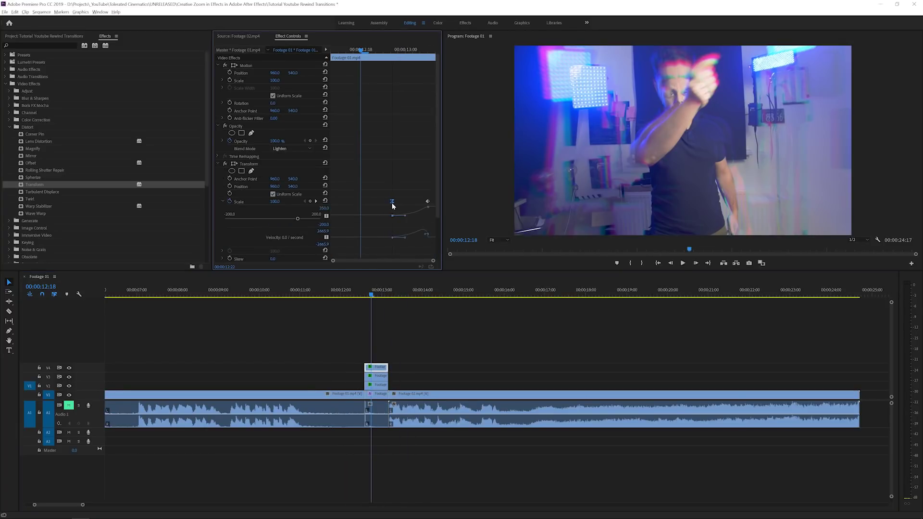
{"action": "left_click", "coordinate": [373, 298]}
{"action": "key", "text": "space"}
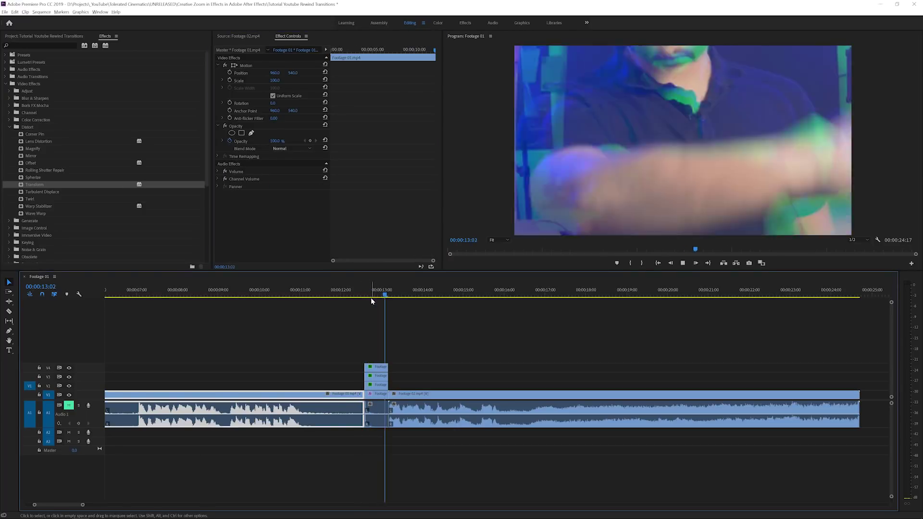
{"action": "key", "text": "space"}
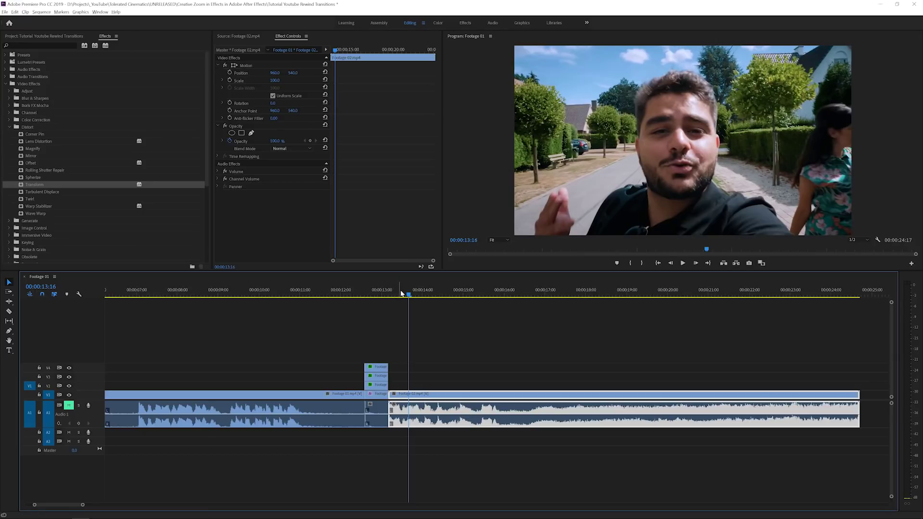
Step: Nest the long first clip together with the short clips on V1 to V4 as Nested Sequence 01
{"action": "left_click_drag", "start_coordinate": [391, 295], "coordinate": [303, 295]}
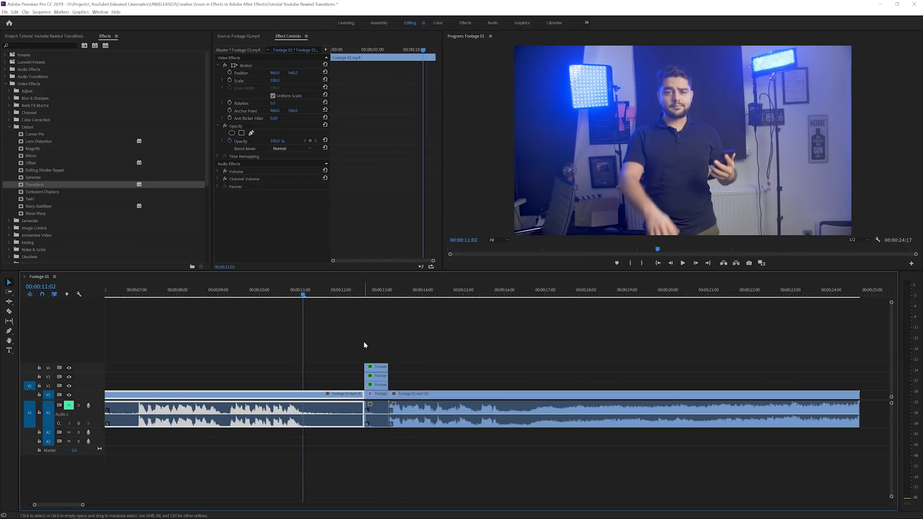
{"action": "left_click_drag", "start_coordinate": [382, 348], "coordinate": [201, 431]}
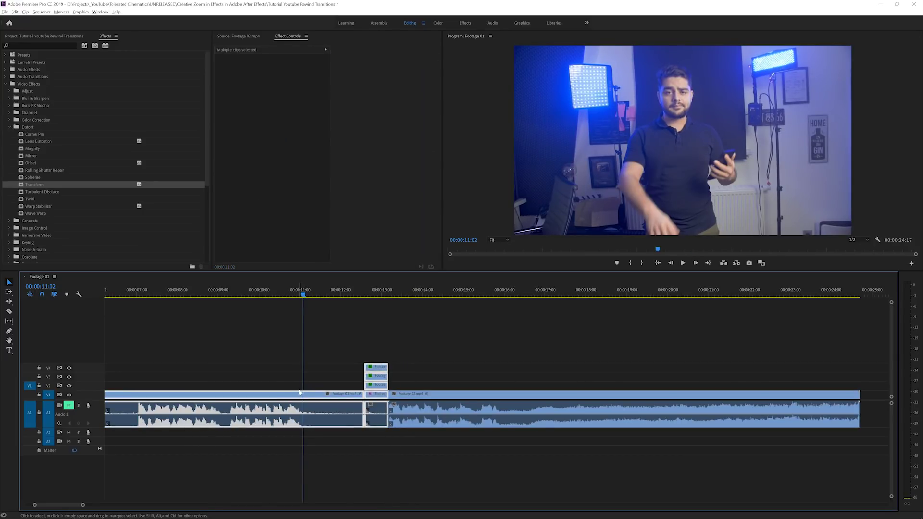
{"action": "right_click", "coordinate": [290, 394]}
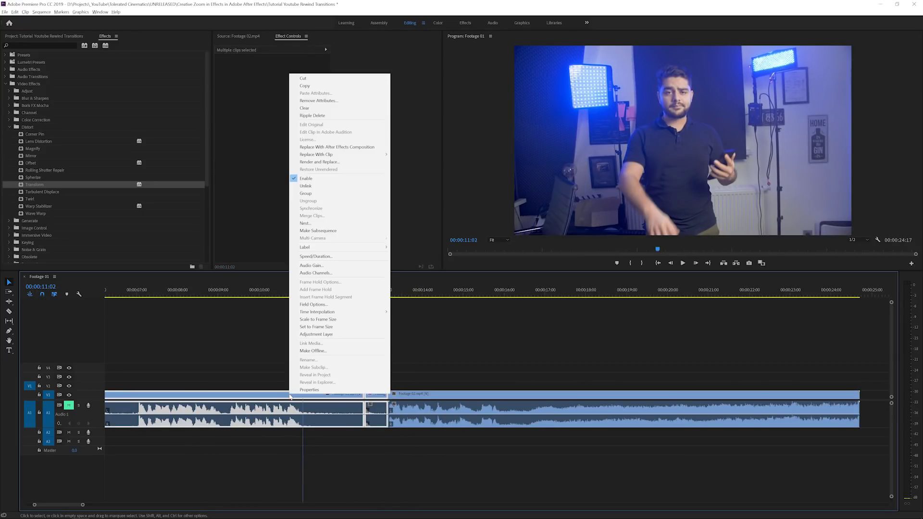
{"action": "left_click", "coordinate": [326, 223]}
{"action": "left_click", "coordinate": [445, 270]}
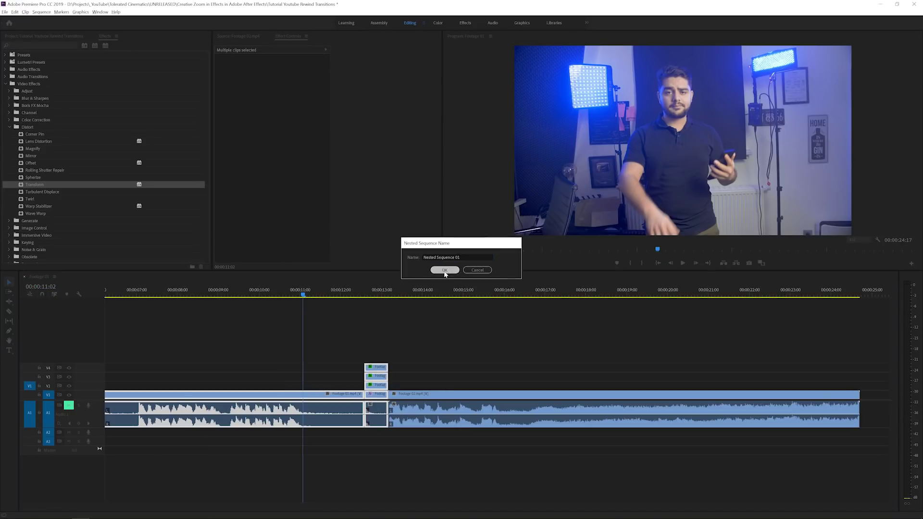
Step: Open Nested Sequence 01 to view its contents and return to the Footage 01 sequence
{"action": "double_click", "coordinate": [312, 409]}
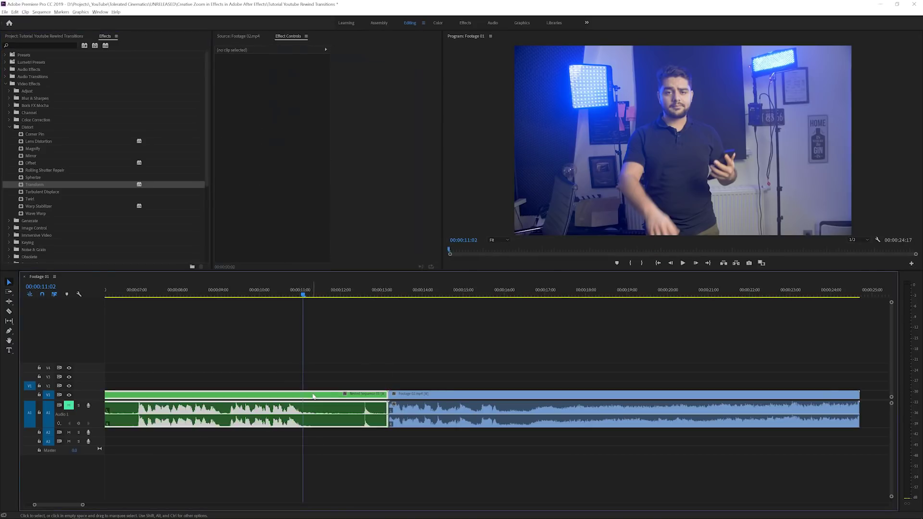
{"action": "left_click", "coordinate": [39, 277]}
{"action": "left_click", "coordinate": [229, 377]}
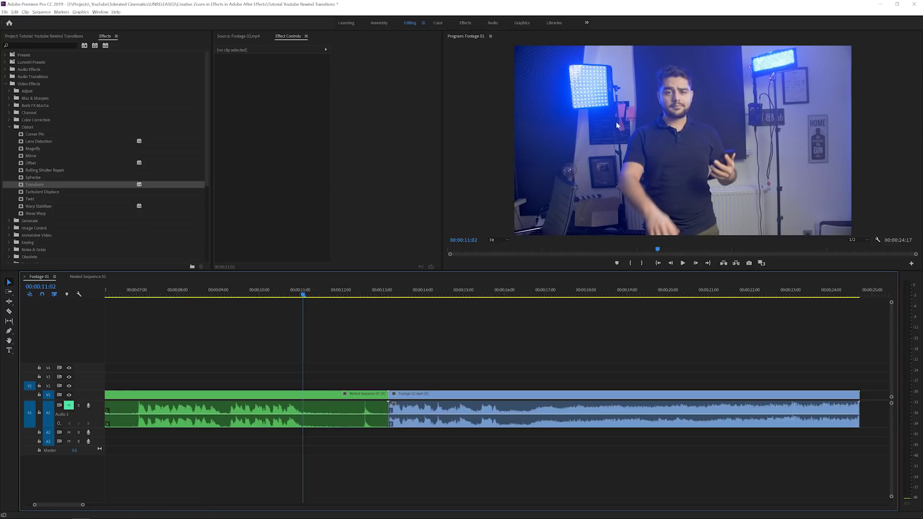
Step: Apply the TC_Camerashake_Low_Medium-shot_Version2 preset to the nested clip on V1
{"action": "left_click", "coordinate": [269, 394]}
{"action": "left_click", "coordinate": [235, 294]}
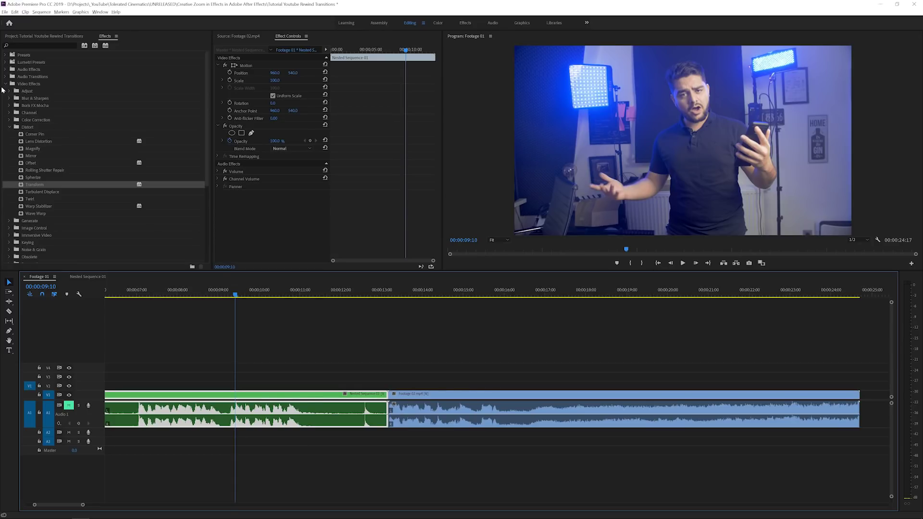
{"action": "left_click", "coordinate": [5, 56]}
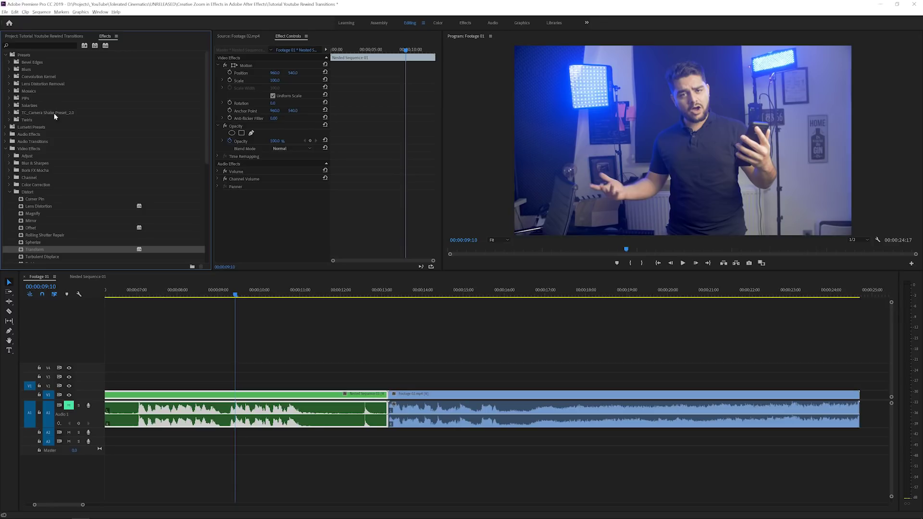
{"action": "left_click", "coordinate": [10, 113]}
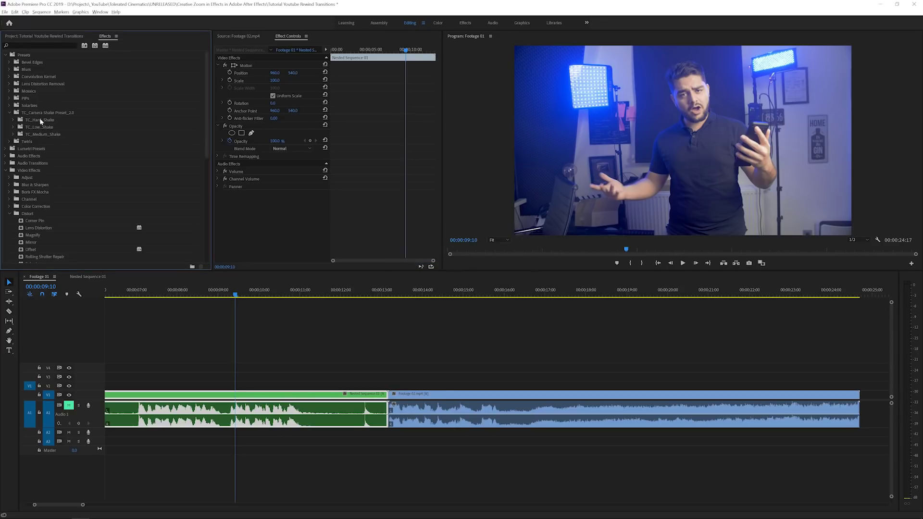
{"action": "left_click", "coordinate": [13, 128]}
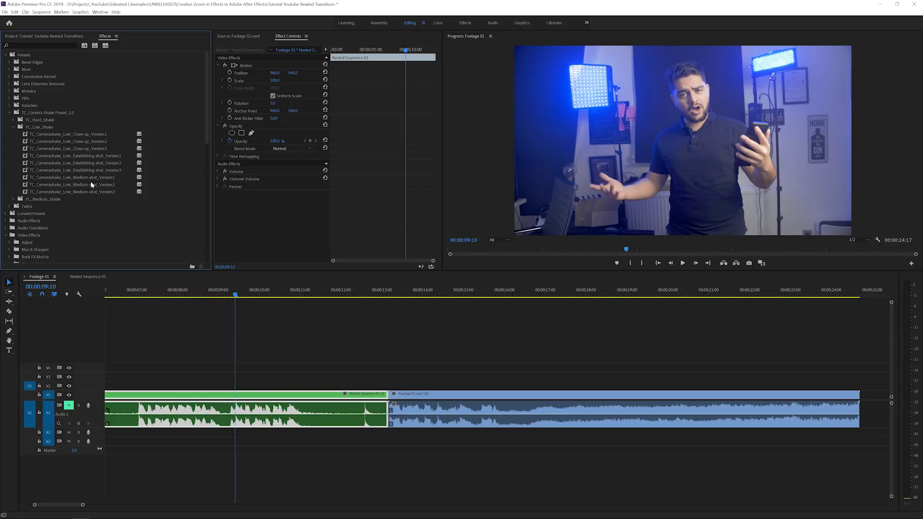
{"action": "left_click_drag", "start_coordinate": [69, 185], "coordinate": [192, 396]}
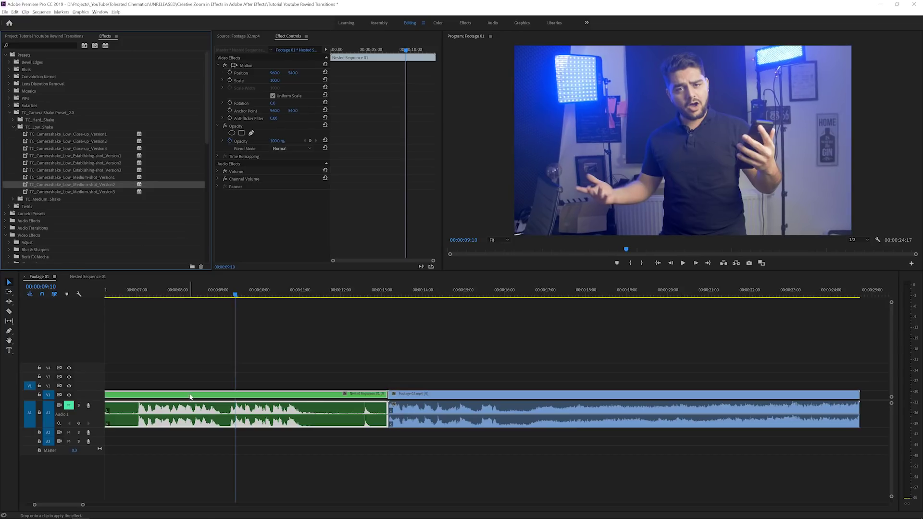
Step: Play the sequence from its start and inspect the camera shake and the cut into the Footage 02 clip
{"action": "left_click", "coordinate": [210, 360]}
{"action": "key", "text": "Home"}
{"action": "key", "text": "space"}
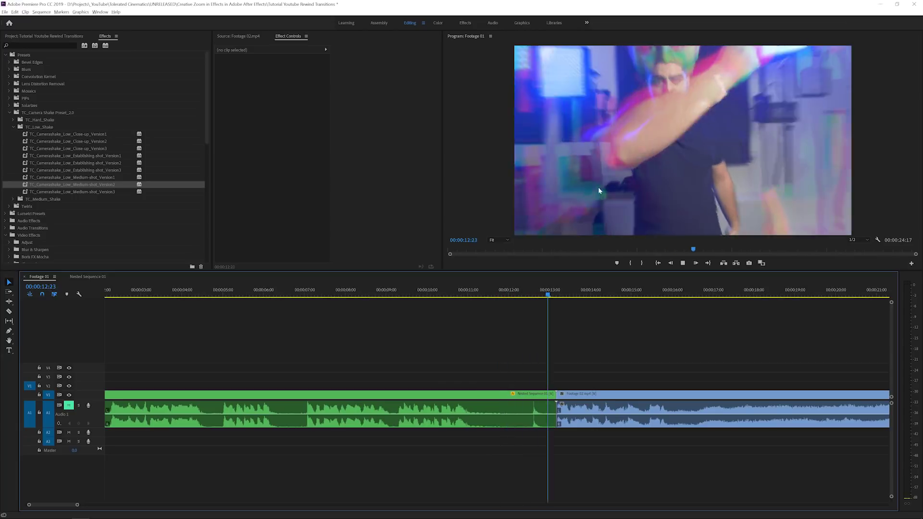
{"action": "left_click_drag", "start_coordinate": [540, 292], "coordinate": [556, 296]}
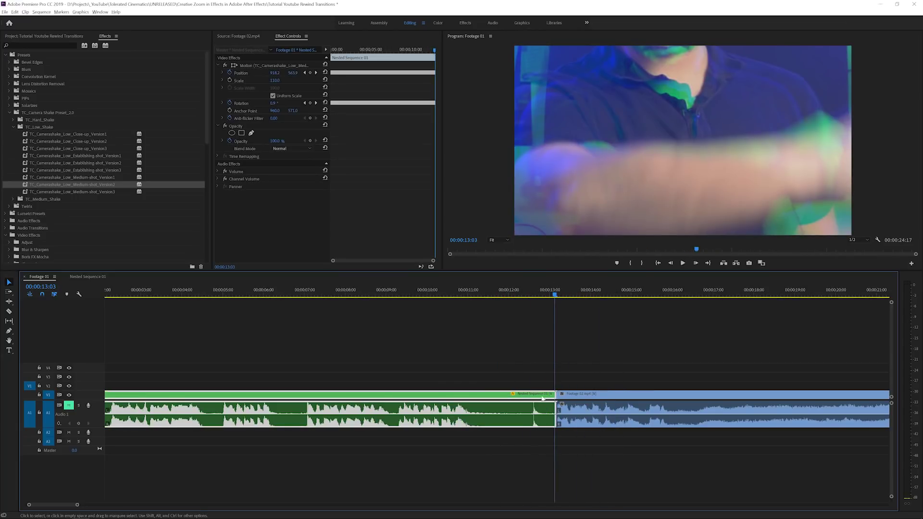
{"action": "left_click", "coordinate": [572, 395]}
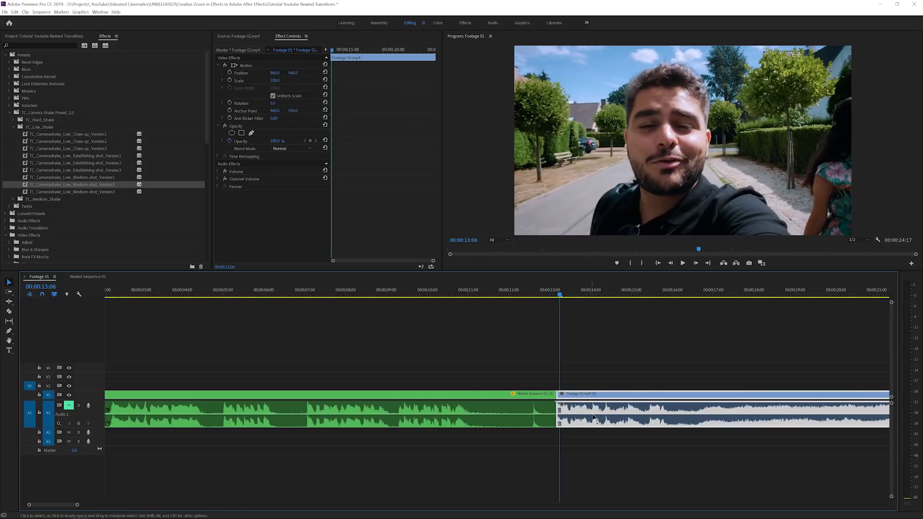
{"action": "left_click", "coordinate": [574, 294]}
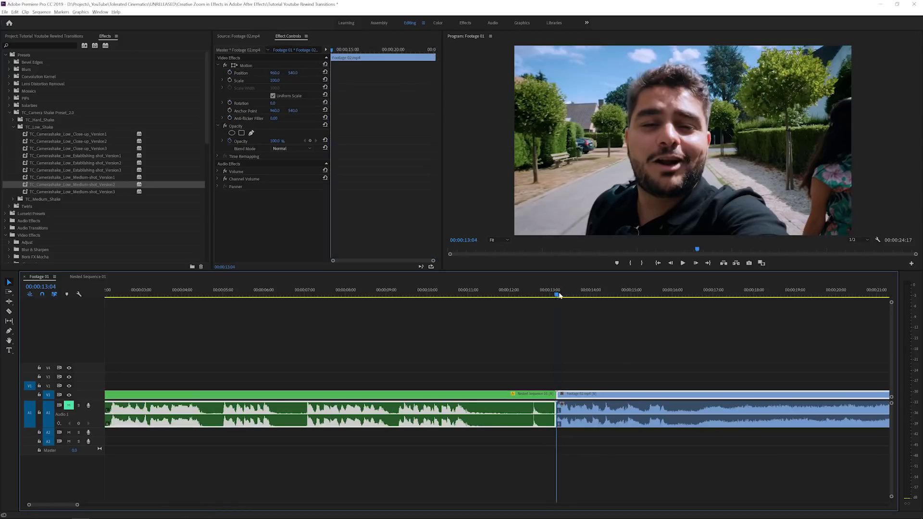
{"action": "left_click_drag", "start_coordinate": [574, 301], "coordinate": [605, 317]}
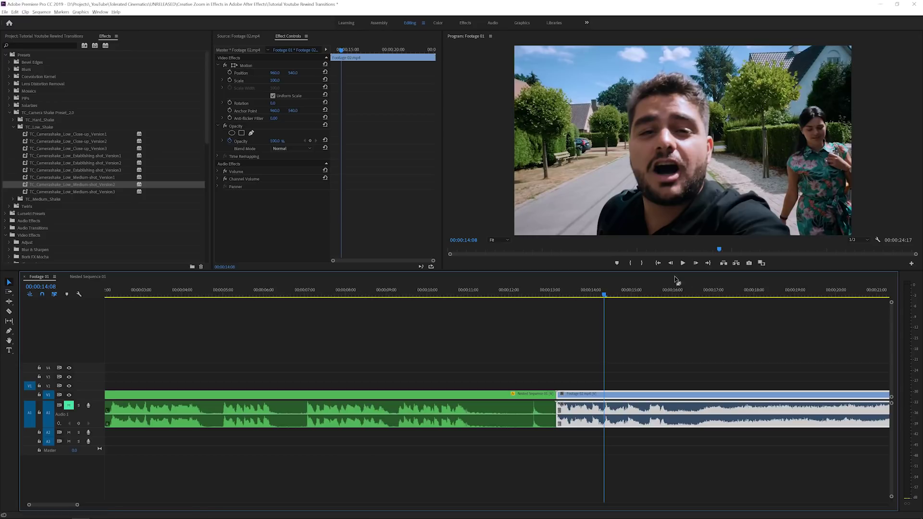
Step: Create a 1920 x 1080, 24 fps adjustment layer and place it on V2 across the cut between the two clips
{"action": "left_click", "coordinate": [519, 292]}
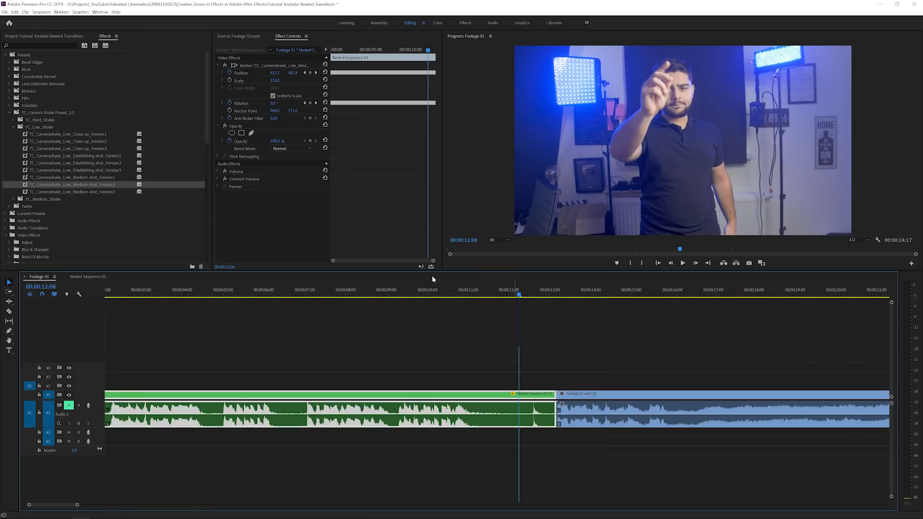
{"action": "left_click", "coordinate": [64, 36]}
{"action": "left_click", "coordinate": [192, 264]}
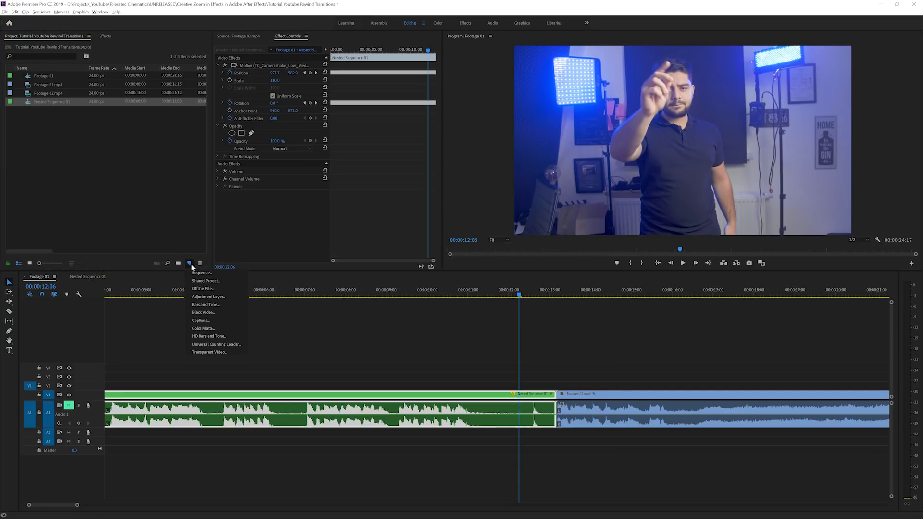
{"action": "left_click", "coordinate": [209, 294]}
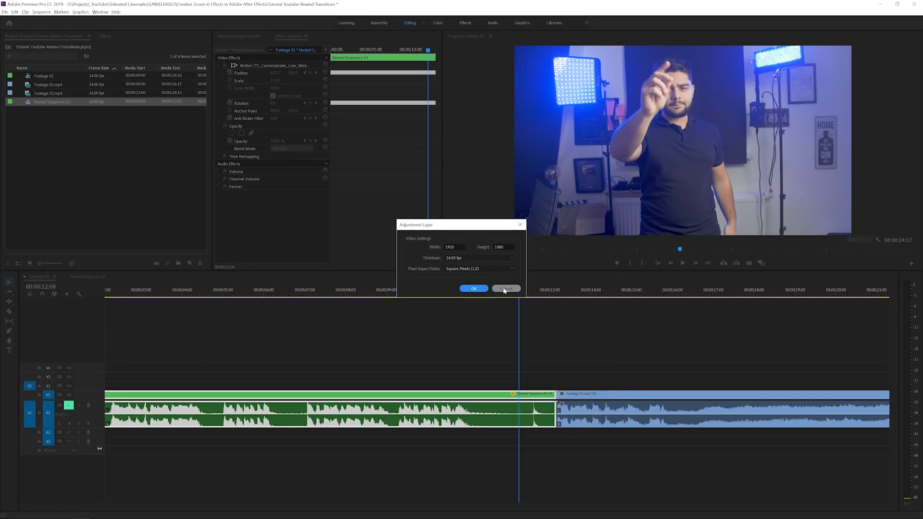
{"action": "left_click", "coordinate": [473, 289]}
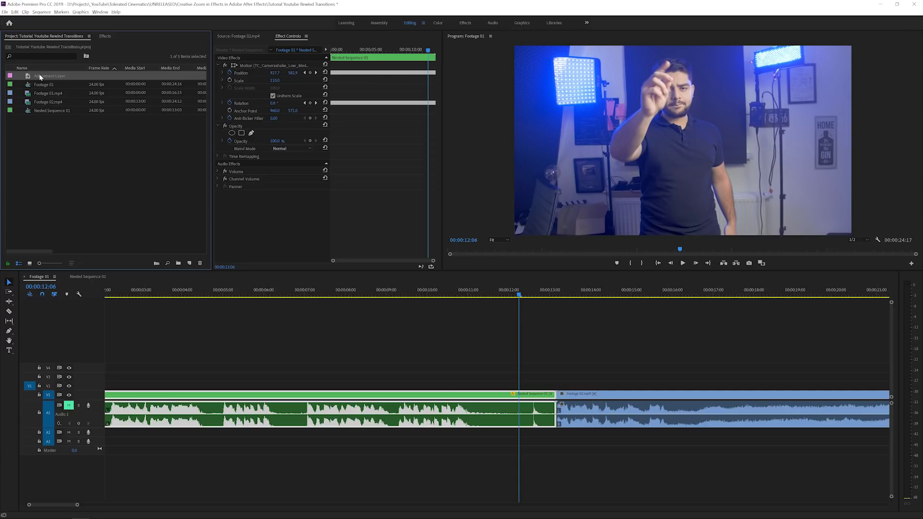
{"action": "left_click_drag", "start_coordinate": [39, 74], "coordinate": [498, 392]}
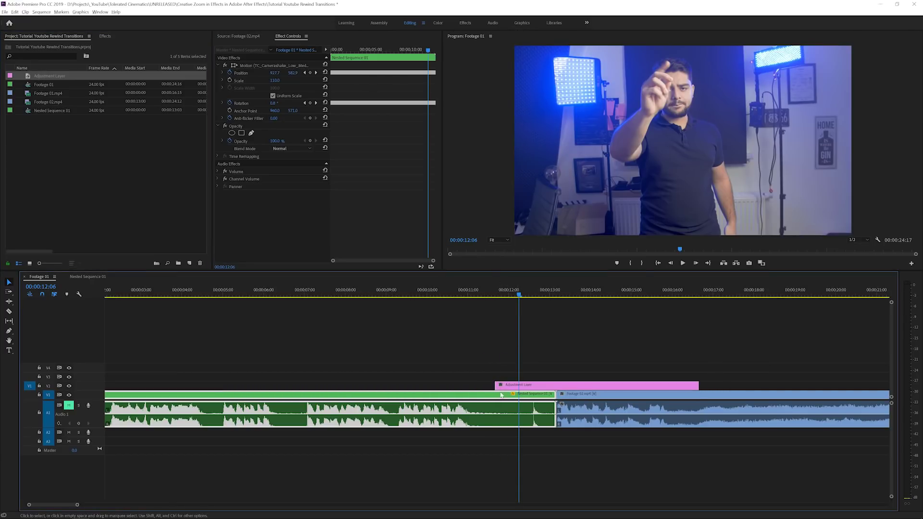
Step: Shift the adjustment layer slightly earlier to start at 00:00:11:11 and apply the Turbulent Displace effect to it
{"action": "left_click_drag", "start_coordinate": [669, 387], "coordinate": [655, 389]}
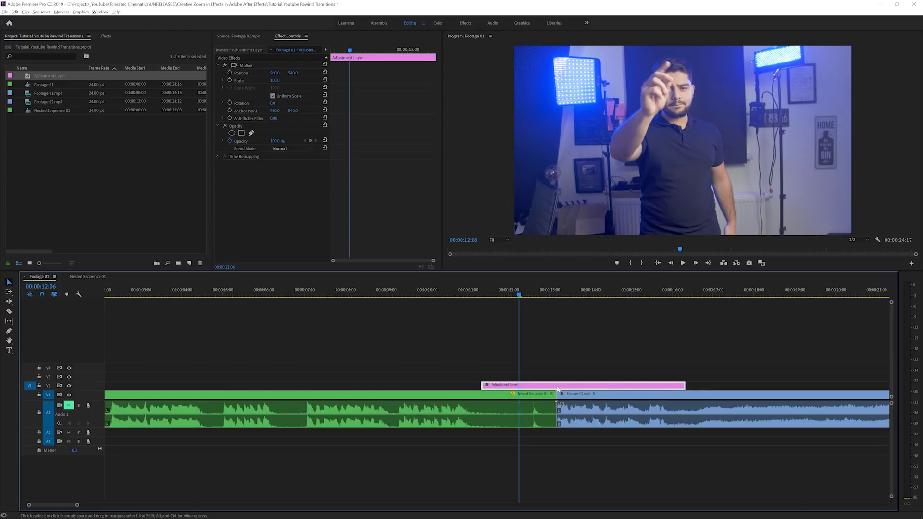
{"action": "left_click_drag", "start_coordinate": [558, 388], "coordinate": [563, 389]}
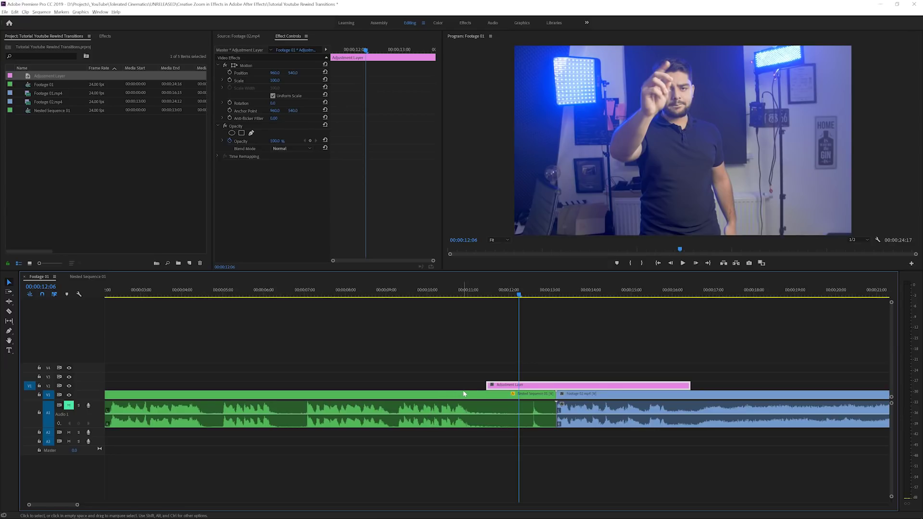
{"action": "left_click", "coordinate": [105, 36]}
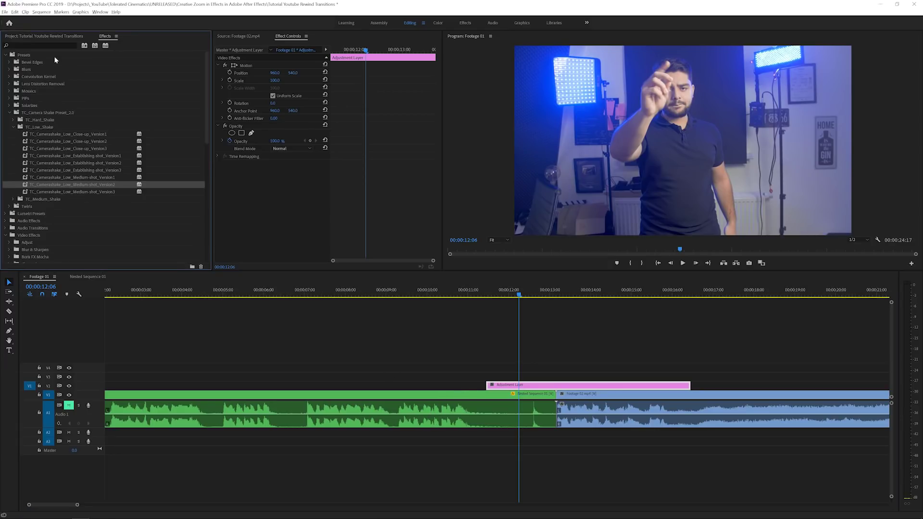
{"action": "left_click", "coordinate": [10, 112]}
{"action": "left_click", "coordinate": [5, 55]}
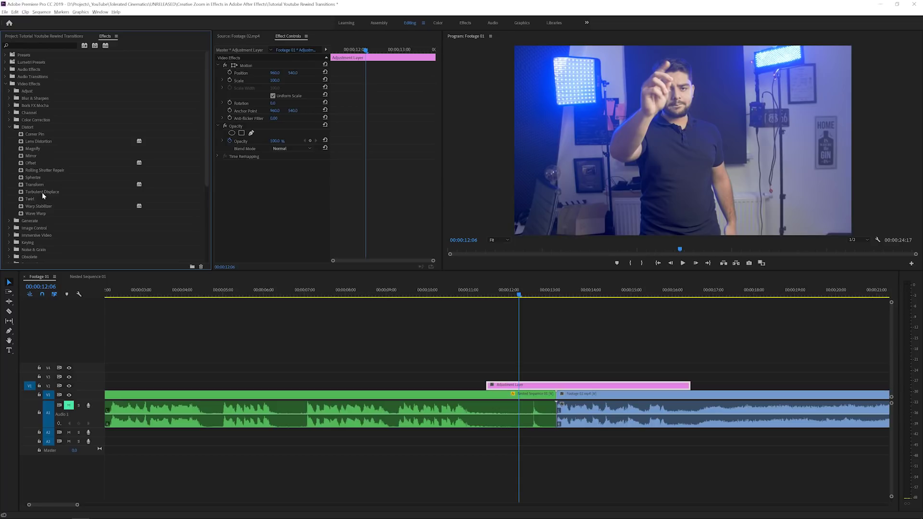
{"action": "left_click_drag", "start_coordinate": [42, 192], "coordinate": [526, 385]}
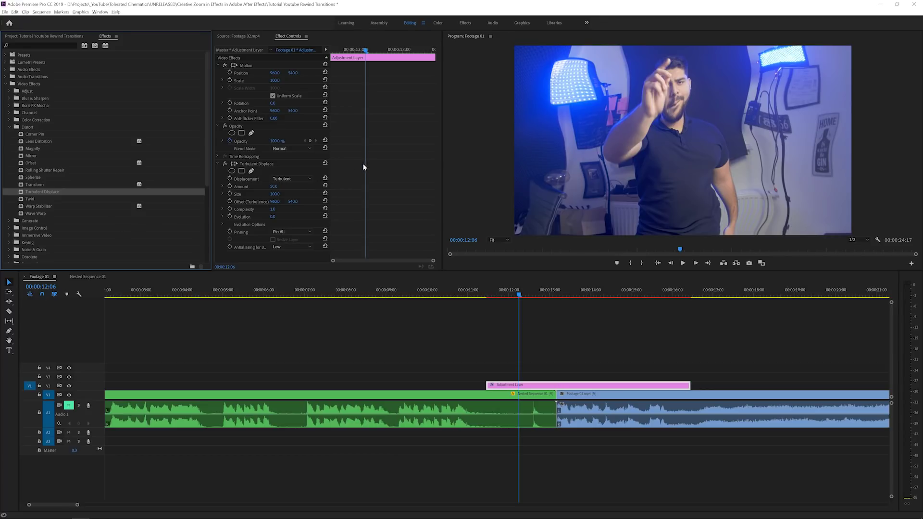
Step: Set the adjustment layer's Turbulent Displace Amount to 75 and Size to 75
{"action": "left_click", "coordinate": [277, 186]}
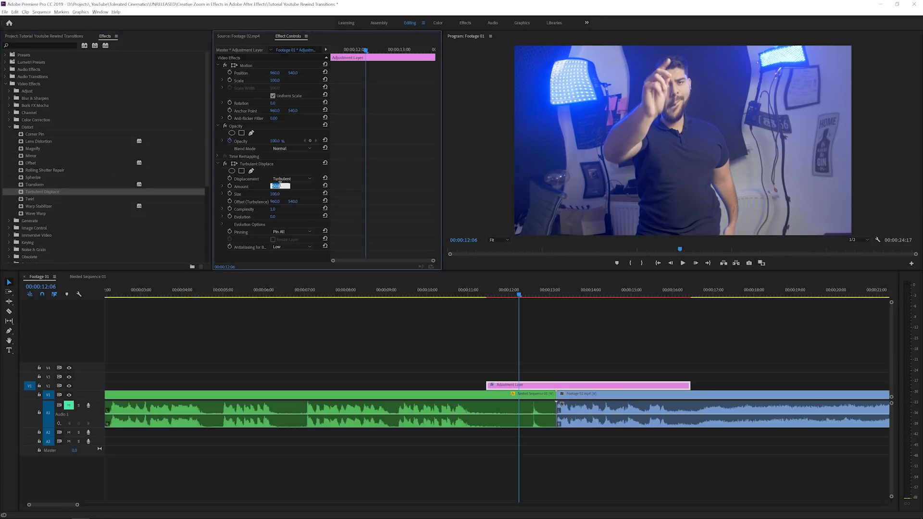
{"action": "type", "text": "75"}
{"action": "key", "text": "Return"}
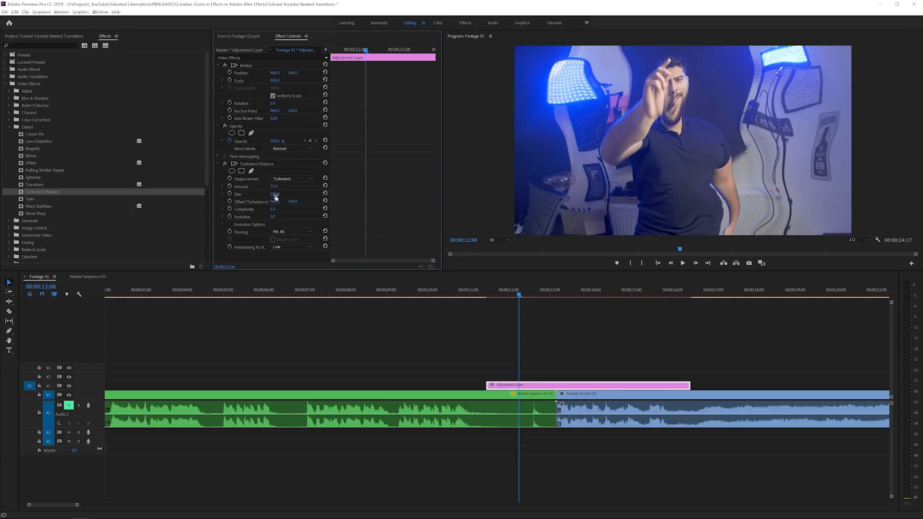
{"action": "left_click", "coordinate": [275, 194]}
{"action": "type", "text": "75"}
{"action": "key", "text": "Return"}
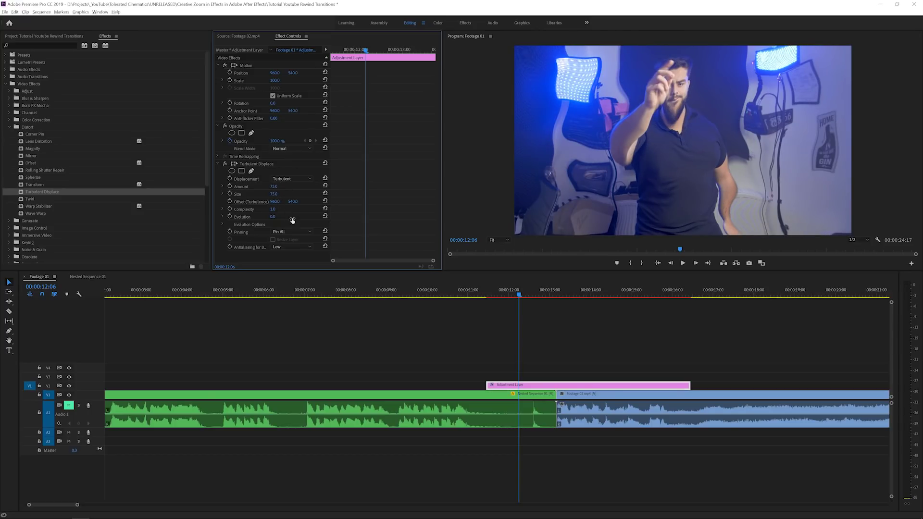
Step: Keyframe the Turbulent Displace Evolution from 0 at the adjustment layer's start to a higher value at its end
{"action": "left_click_drag", "start_coordinate": [293, 219], "coordinate": [516, 162]}
{"action": "key", "text": "ctrl+z"}
{"action": "left_click_drag", "start_coordinate": [341, 52], "coordinate": [248, 67]}
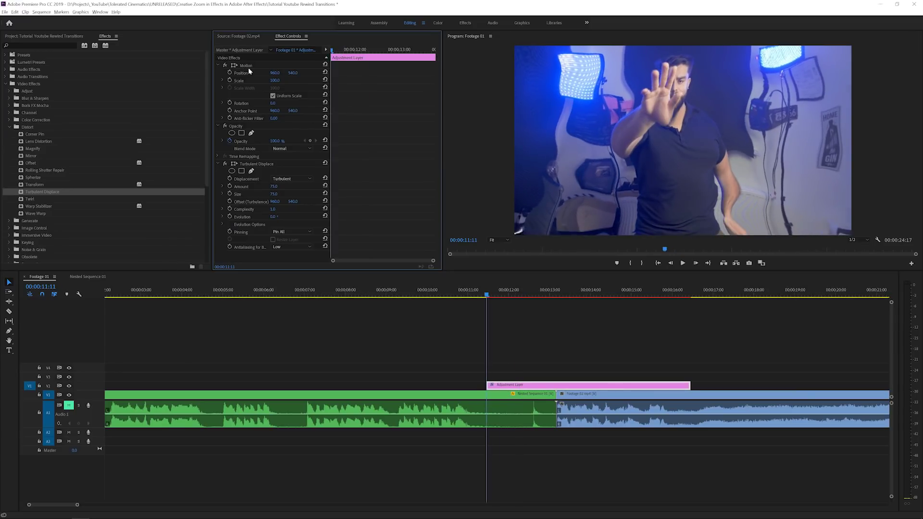
{"action": "left_click", "coordinate": [230, 217]}
{"action": "left_click_drag", "start_coordinate": [352, 50], "coordinate": [435, 62]}
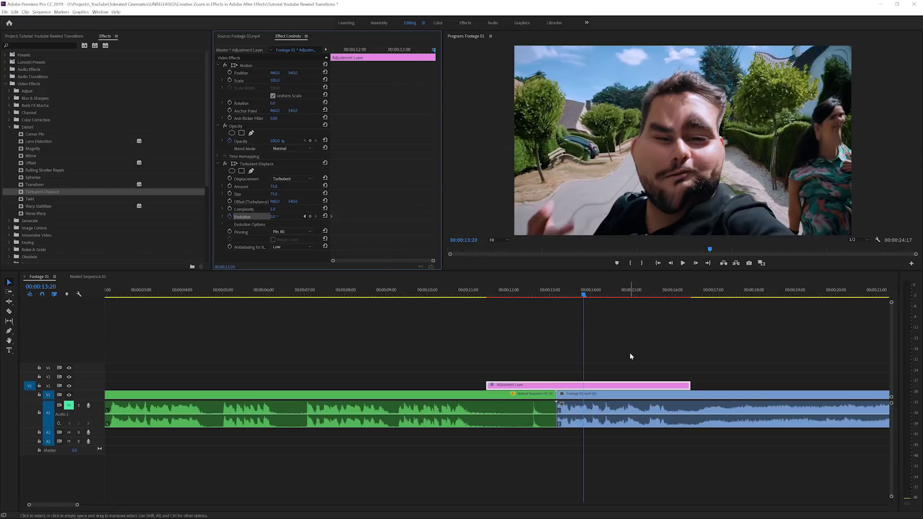
{"action": "left_click", "coordinate": [437, 284]}
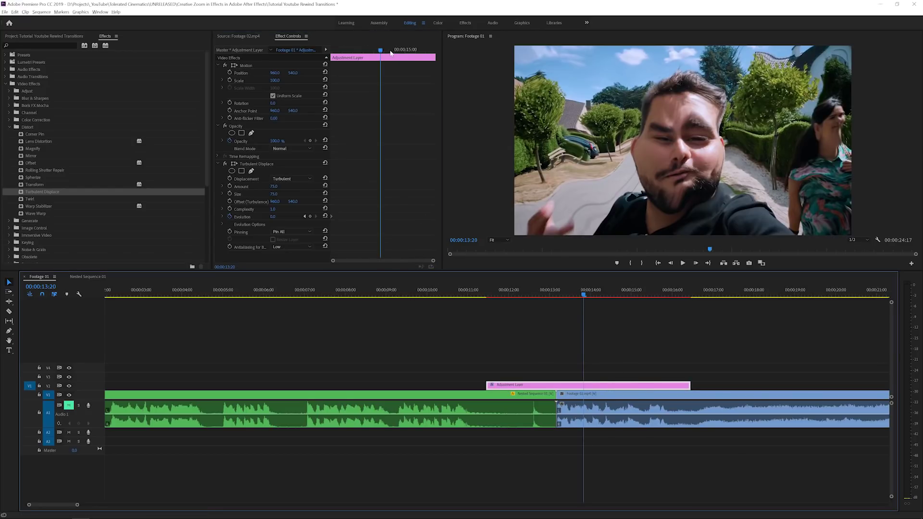
{"action": "left_click_drag", "start_coordinate": [390, 53], "coordinate": [436, 58]}
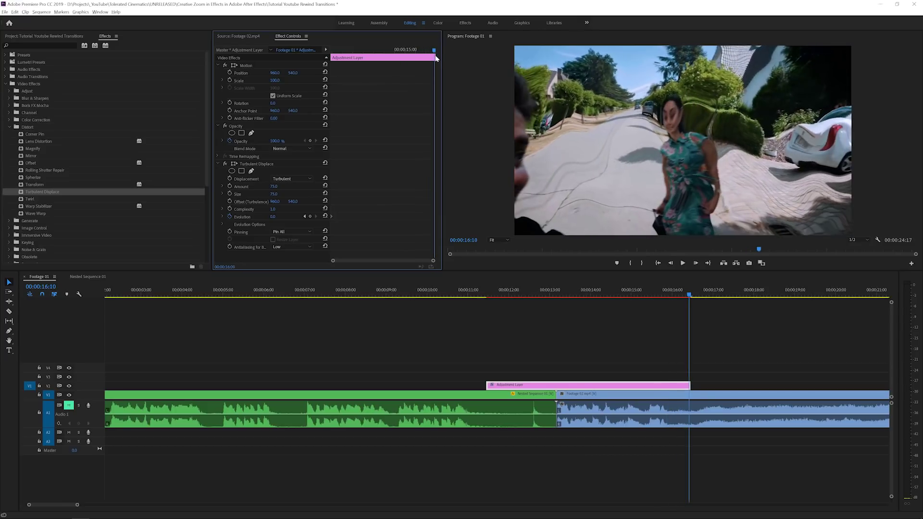
{"action": "left_click", "coordinate": [271, 218]}
{"action": "left_click", "coordinate": [273, 217]}
{"action": "key", "text": "Return"}
Step: Keyframe the Turbulent Displace Amount at 75 at the cut (00:00:13:05) and at 0 at the adjustment layer's start
{"action": "left_click_drag", "start_coordinate": [343, 50], "coordinate": [367, 70]}
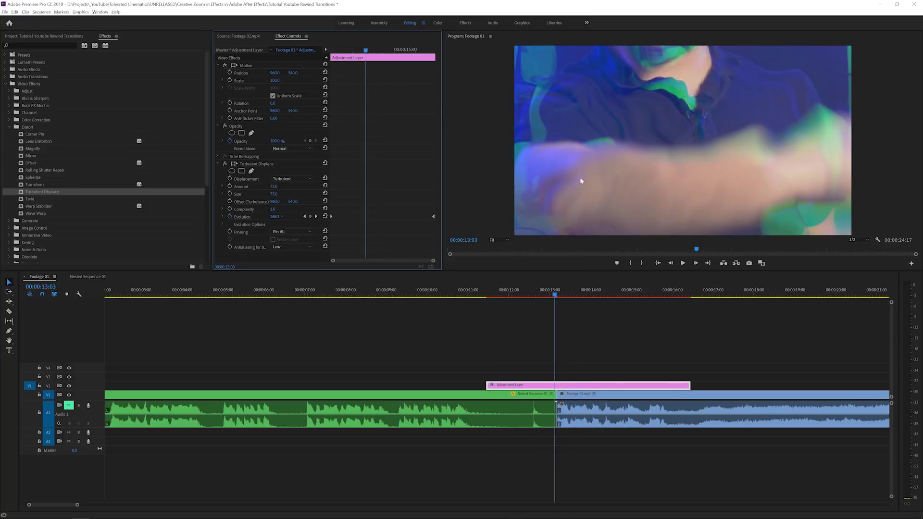
{"action": "key", "text": "Right"}
{"action": "key", "text": "Right"}
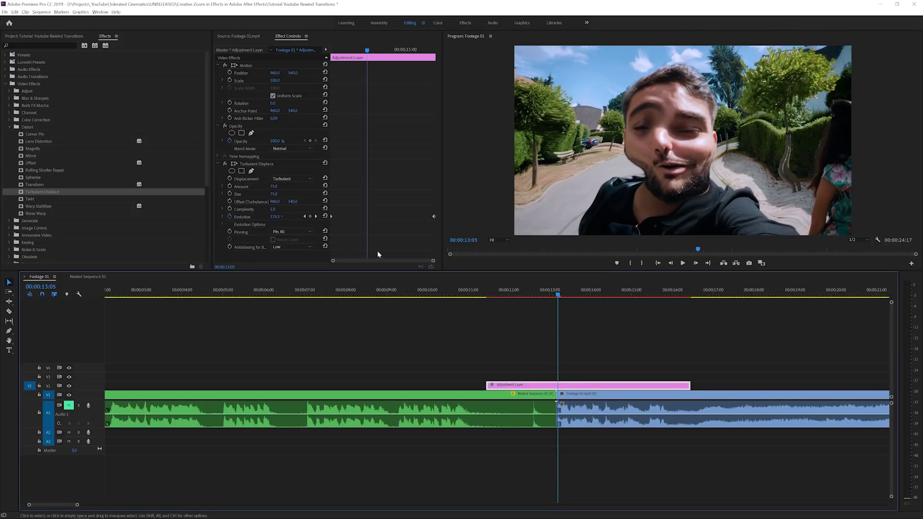
{"action": "left_click", "coordinate": [229, 186]}
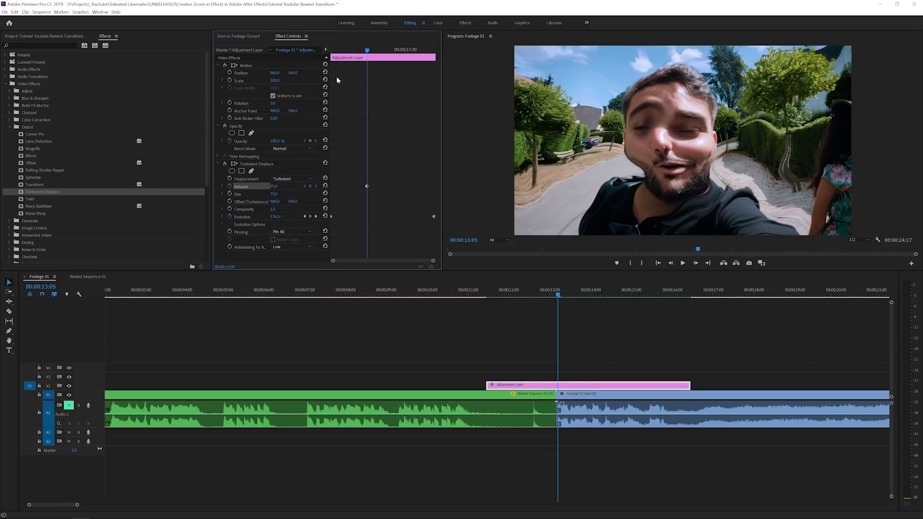
{"action": "key", "text": "Up"}
{"action": "left_click", "coordinate": [279, 185]}
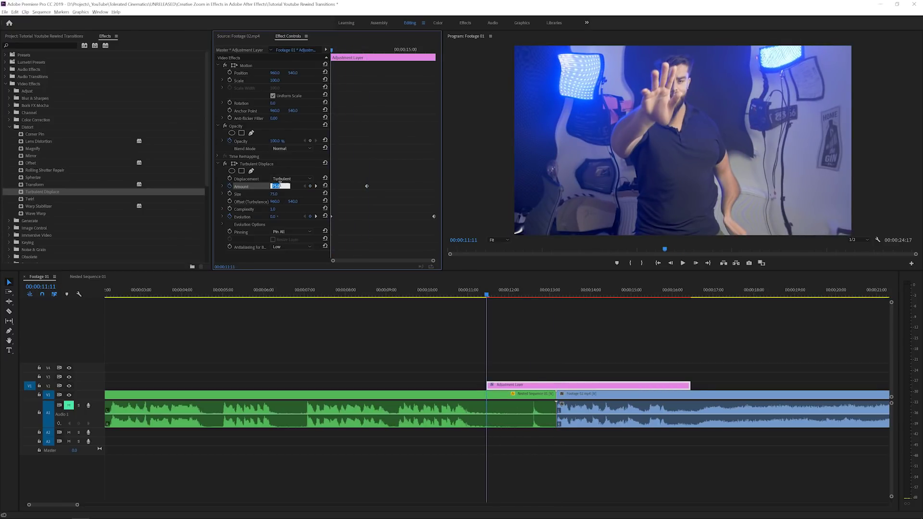
{"action": "type", "text": "0"}
{"action": "key", "text": "Return"}
Step: Add a 0 keyframe for the displacement Amount at the adjustment layer's end and scrub through the distortion
{"action": "left_click", "coordinate": [403, 50]}
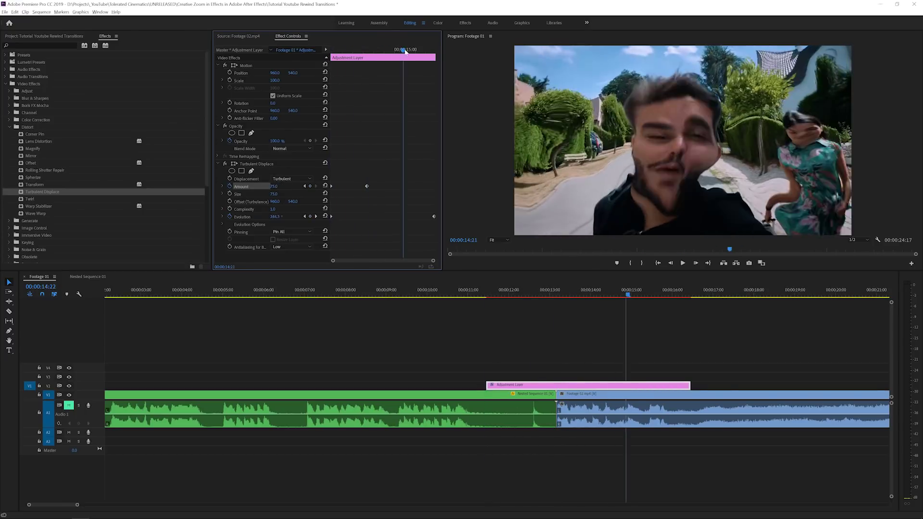
{"action": "left_click", "coordinate": [274, 186]}
{"action": "type", "text": "0"}
{"action": "key", "text": "Return"}
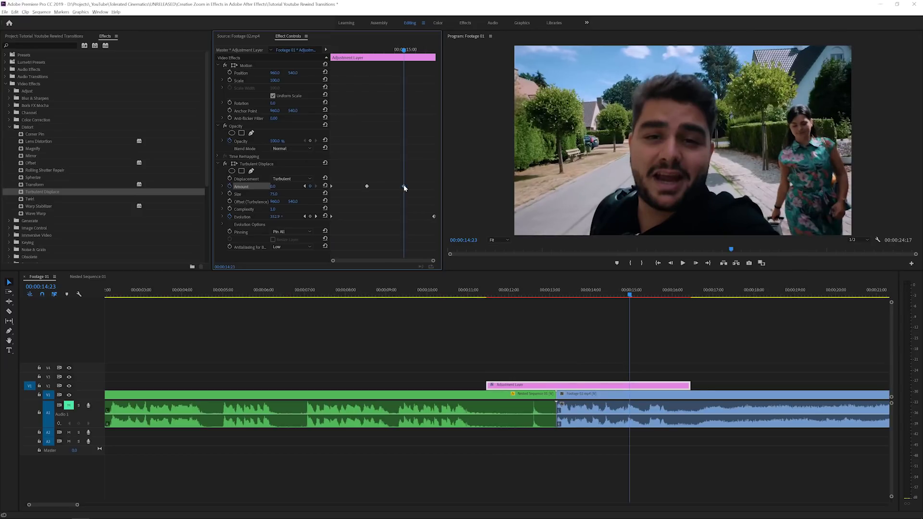
{"action": "left_click_drag", "start_coordinate": [404, 186], "coordinate": [434, 187]}
{"action": "left_click", "coordinate": [340, 51]}
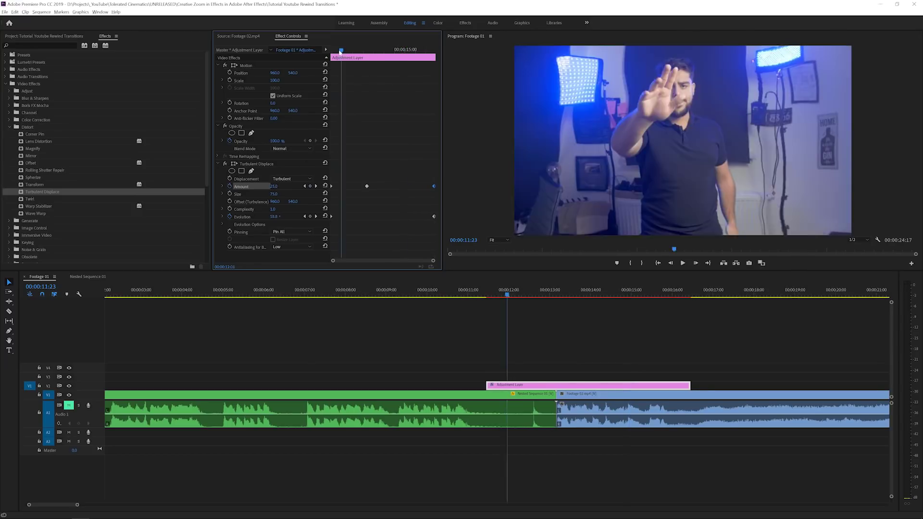
{"action": "left_click_drag", "start_coordinate": [339, 51], "coordinate": [373, 80]}
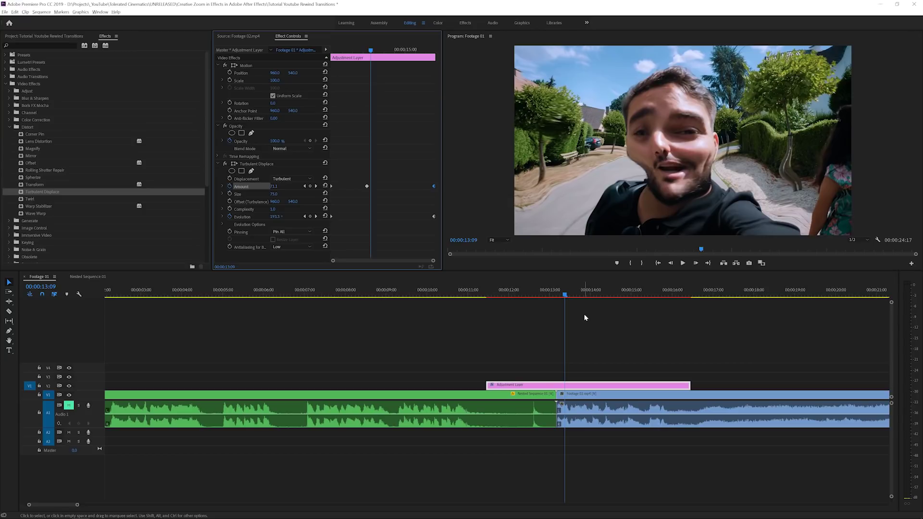
Step: Duplicate the Footage 02 video onto V3 above the adjustment layer and set the copy's blend mode to Lighten
{"action": "left_click", "coordinate": [587, 402]}
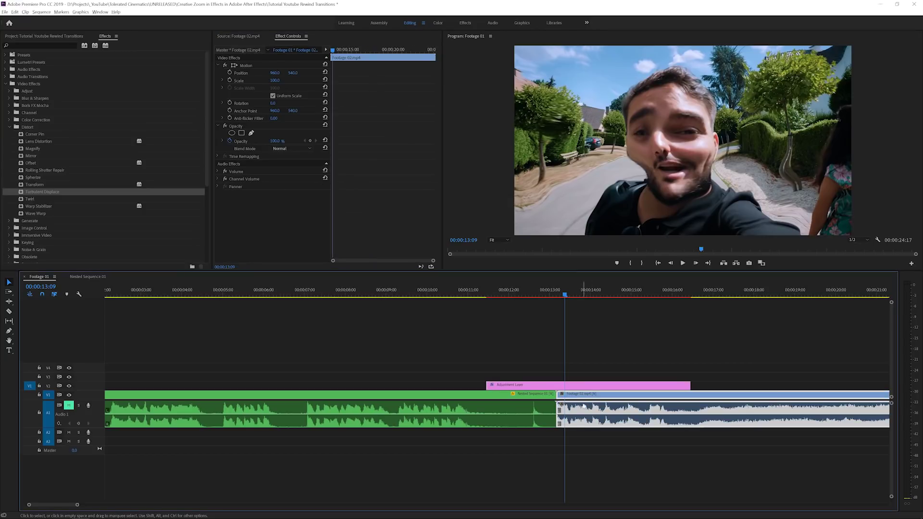
{"action": "left_click_drag", "start_coordinate": [581, 394], "coordinate": [581, 376]}
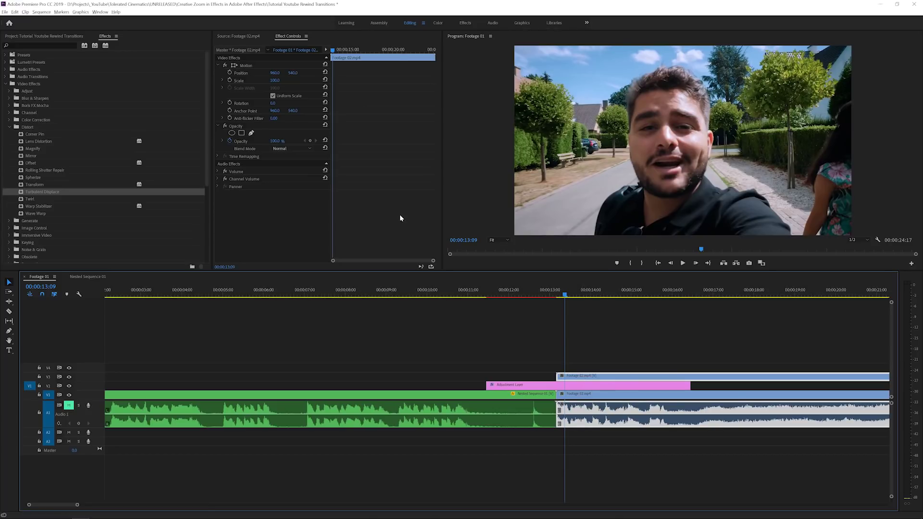
{"action": "left_click", "coordinate": [292, 149]}
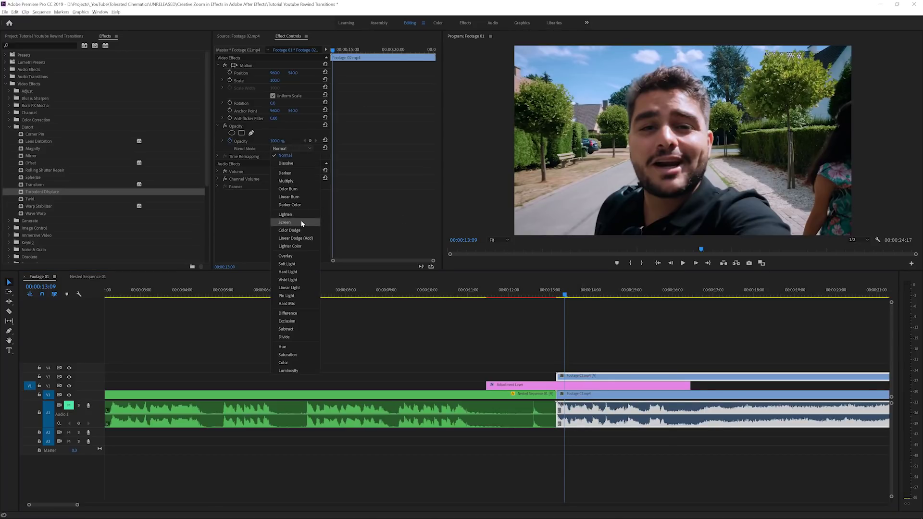
{"action": "left_click", "coordinate": [285, 214]}
{"action": "left_click", "coordinate": [558, 292]}
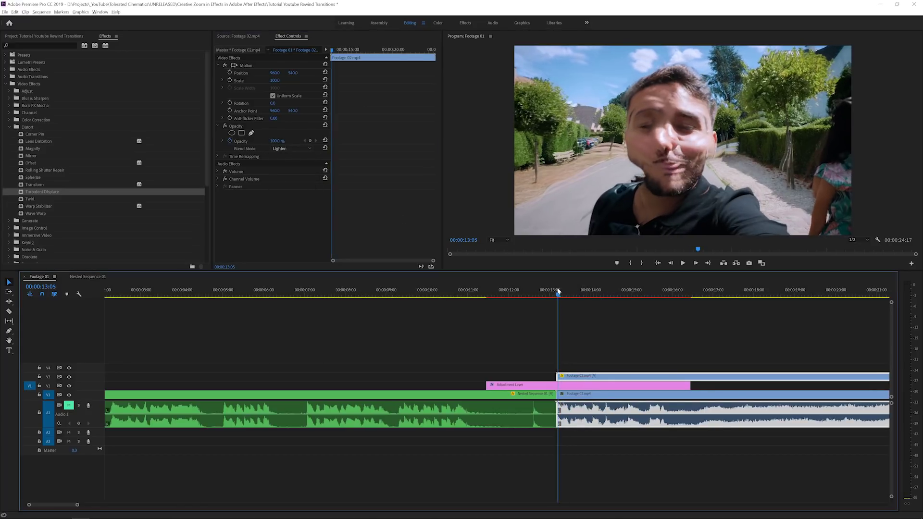
{"action": "left_click_drag", "start_coordinate": [558, 292], "coordinate": [590, 298]}
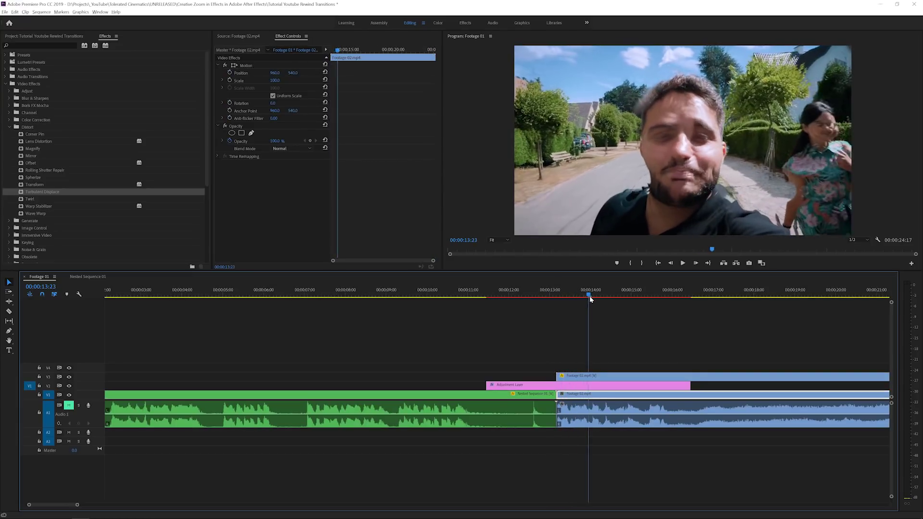
{"action": "key", "text": "space"}
{"action": "key", "text": "space"}
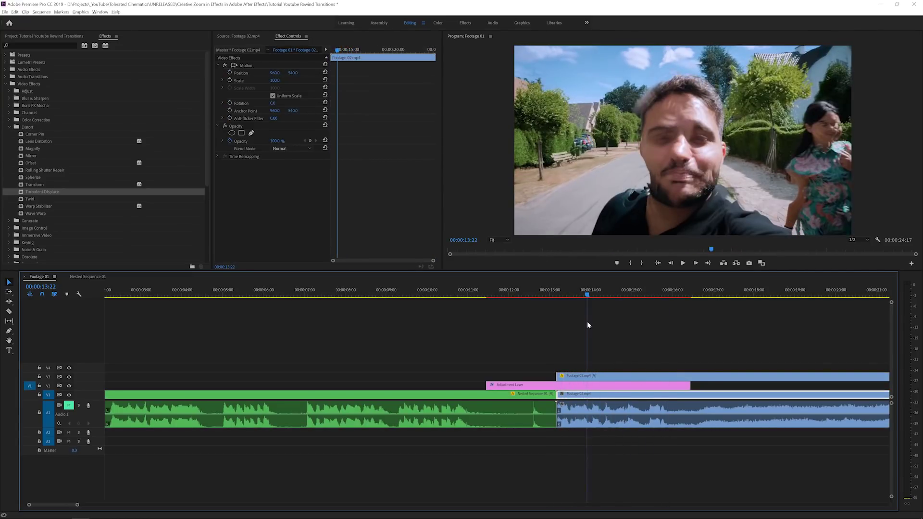
Step: Try a Turbulent Displace Size of 50 on the adjustment layer and check the blended second clip
{"action": "left_click", "coordinate": [584, 385]}
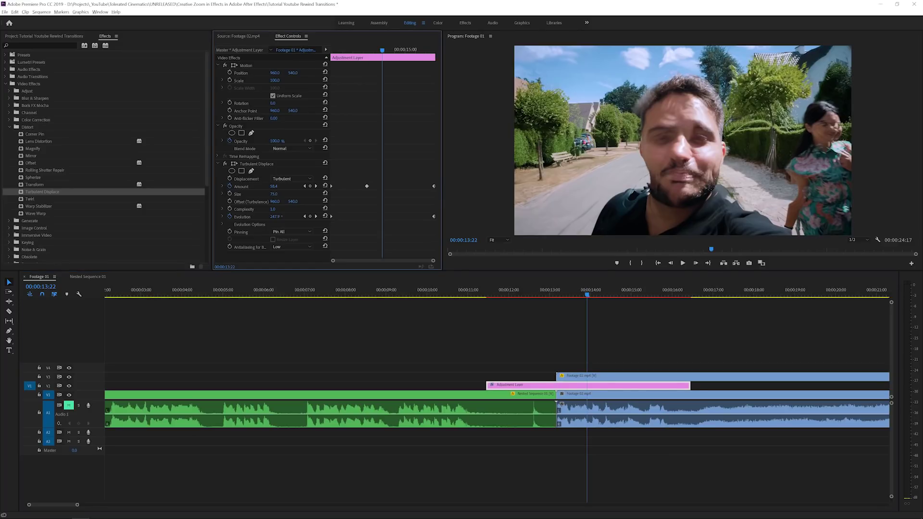
{"action": "left_click", "coordinate": [274, 194]}
{"action": "type", "text": "50"}
{"action": "key", "text": "Return"}
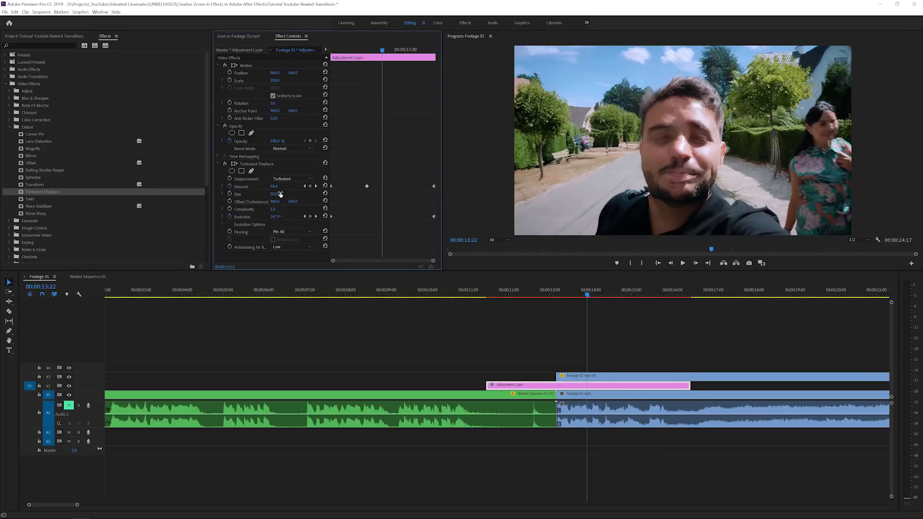
{"action": "left_click", "coordinate": [469, 286]}
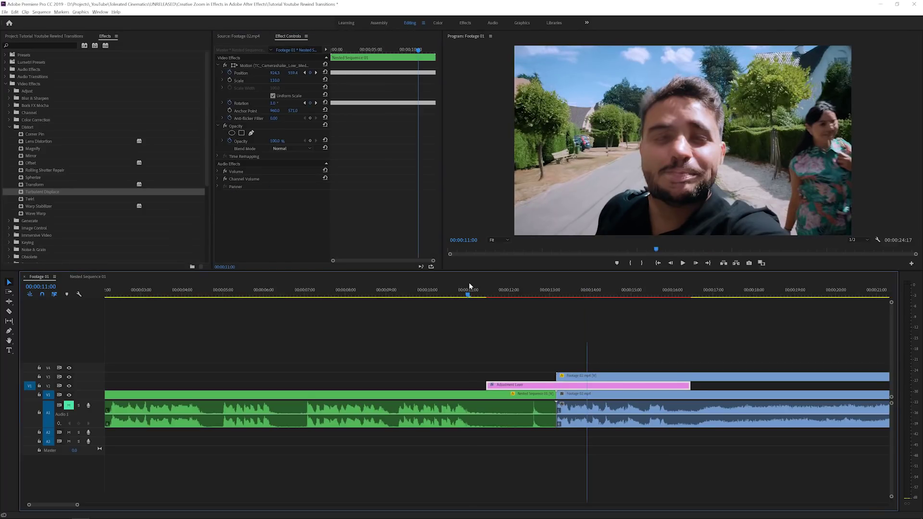
{"action": "left_click", "coordinate": [587, 290]}
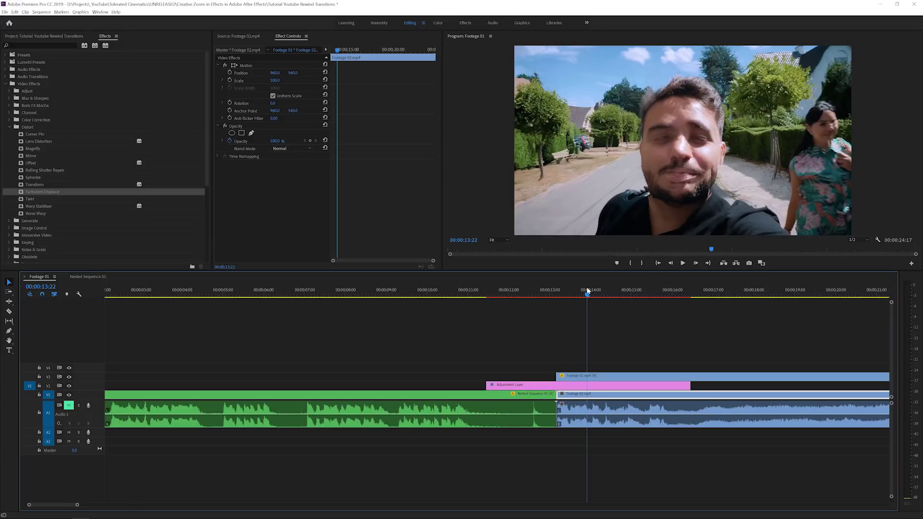
Step: Try a Turbulent Displace Size of 35 on the adjustment layer
{"action": "left_click", "coordinate": [608, 388]}
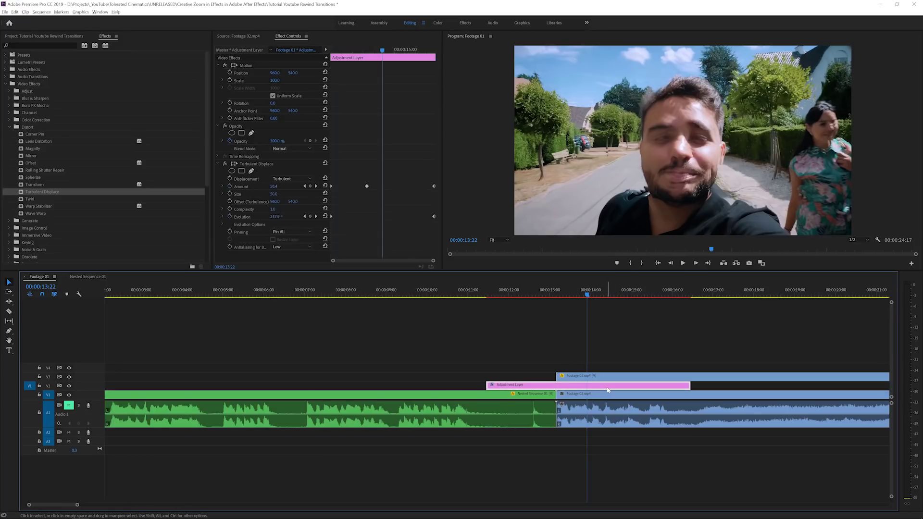
{"action": "left_click", "coordinate": [279, 193]}
{"action": "type", "text": "3"}
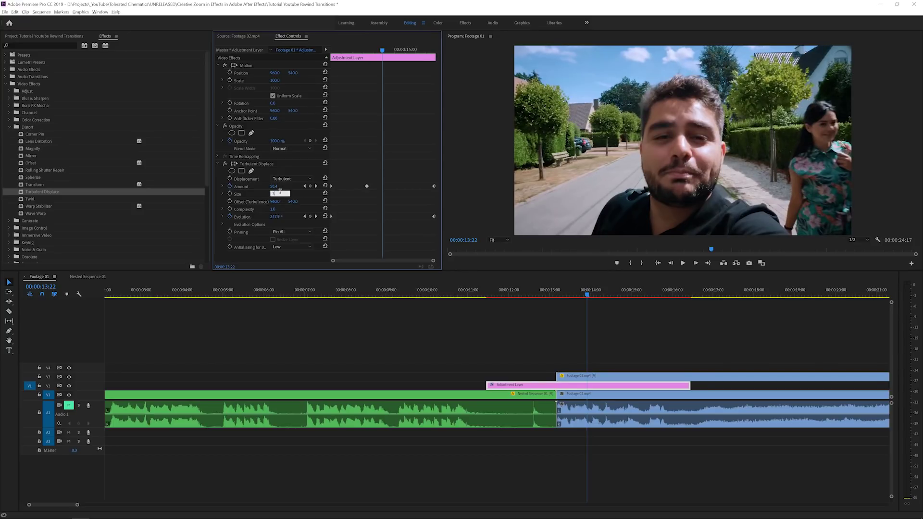
{"action": "type", "text": "5"}
{"action": "key", "text": "Return"}
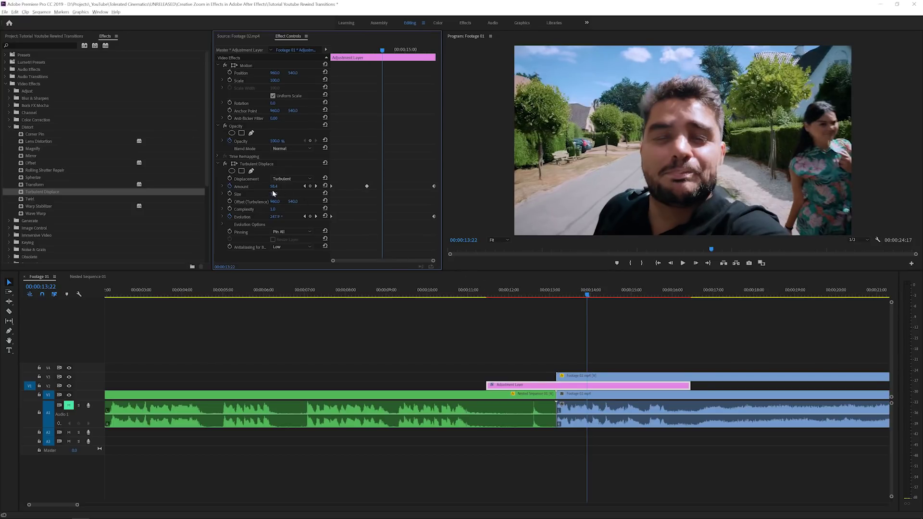
Step: Set the Turbulent Displace Size to 40 and play the transition from about 00:00:11:00
{"action": "left_click", "coordinate": [273, 191]}
{"action": "type", "text": "40"}
{"action": "key", "text": "Return"}
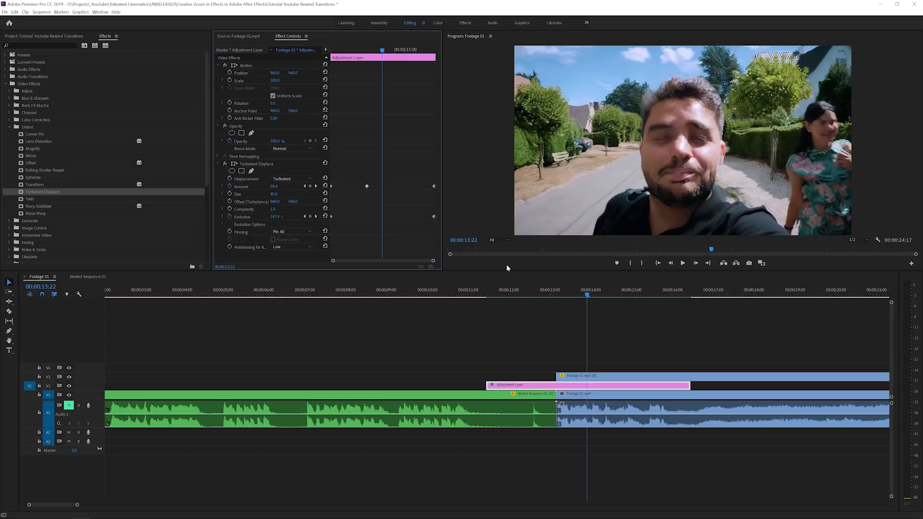
{"action": "key", "text": "space"}
{"action": "left_click", "coordinate": [470, 289]}
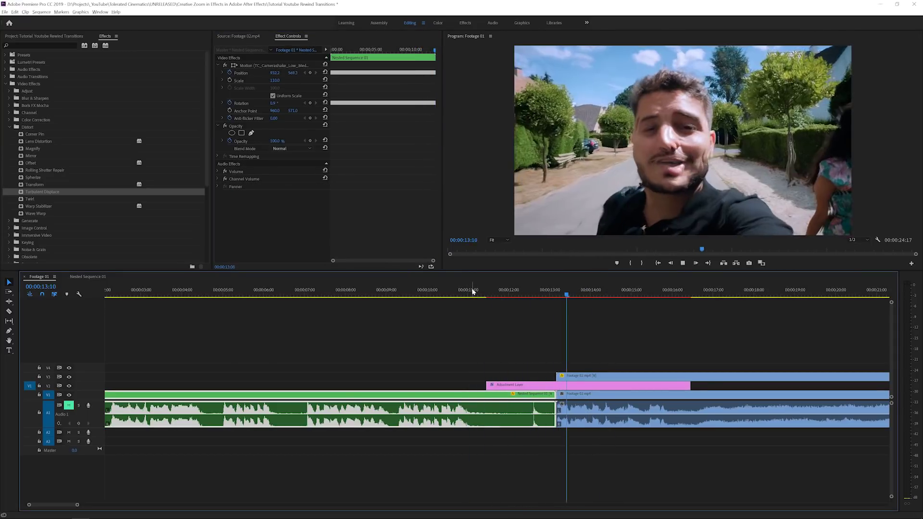
Step: Set the adjustment layer's Turbulent Displace Amount to 150 at the middle keyframe near 00:00:13:05 and scrub through the second clip
{"action": "key", "text": "space"}
{"action": "left_click", "coordinate": [564, 292]}
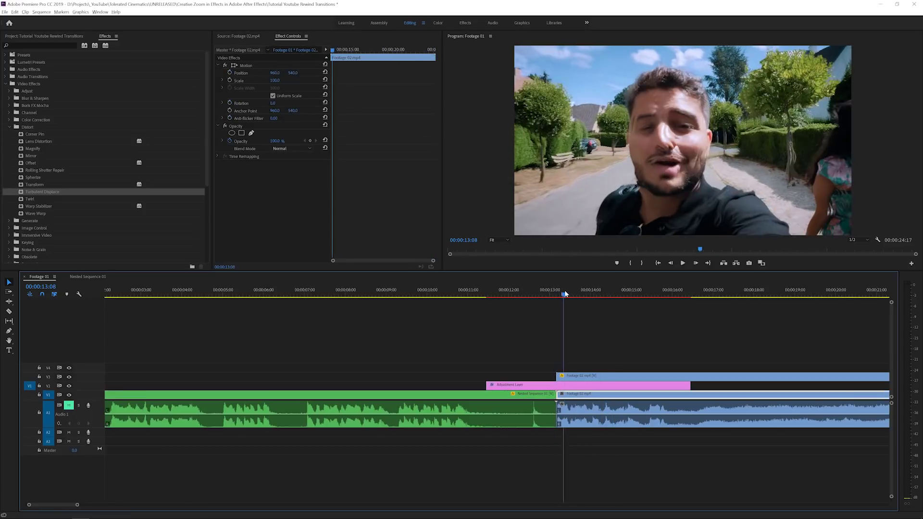
{"action": "left_click", "coordinate": [556, 292]}
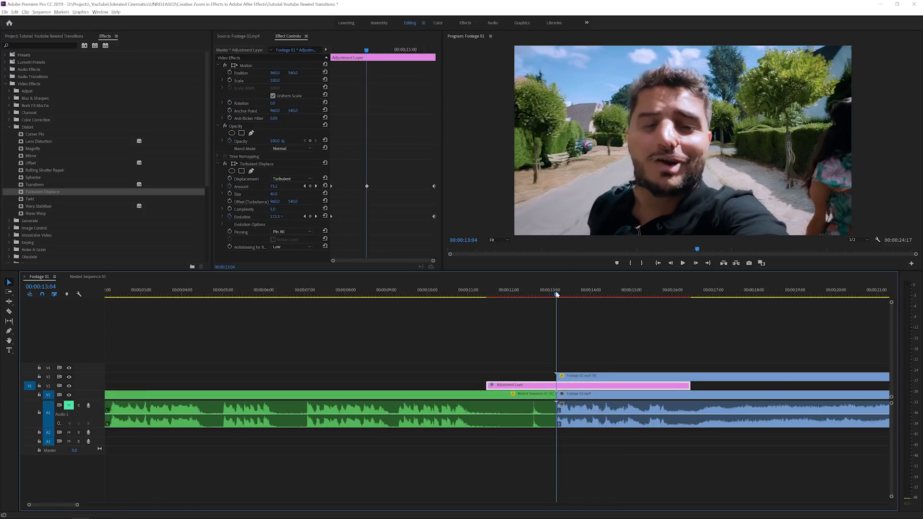
{"action": "left_click", "coordinate": [274, 186]}
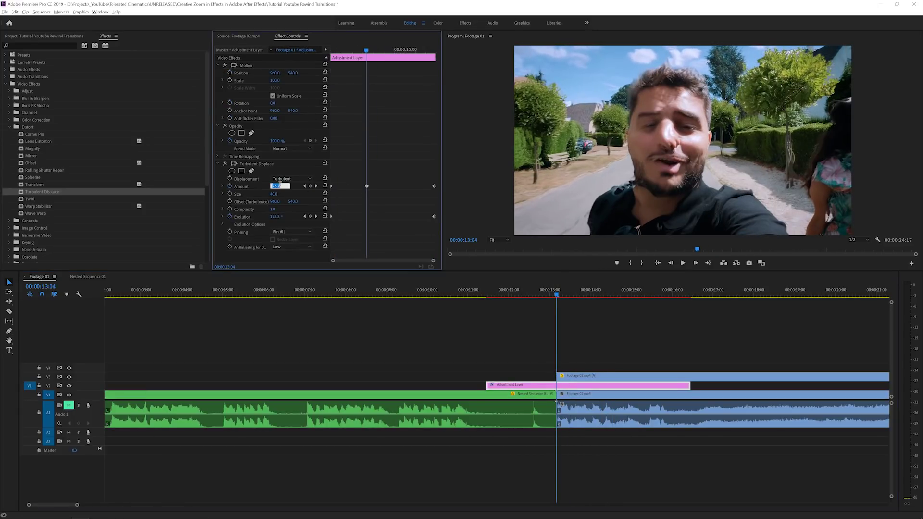
{"action": "left_click", "coordinate": [349, 179]}
{"action": "key", "text": "Right"}
{"action": "left_click", "coordinate": [274, 187]}
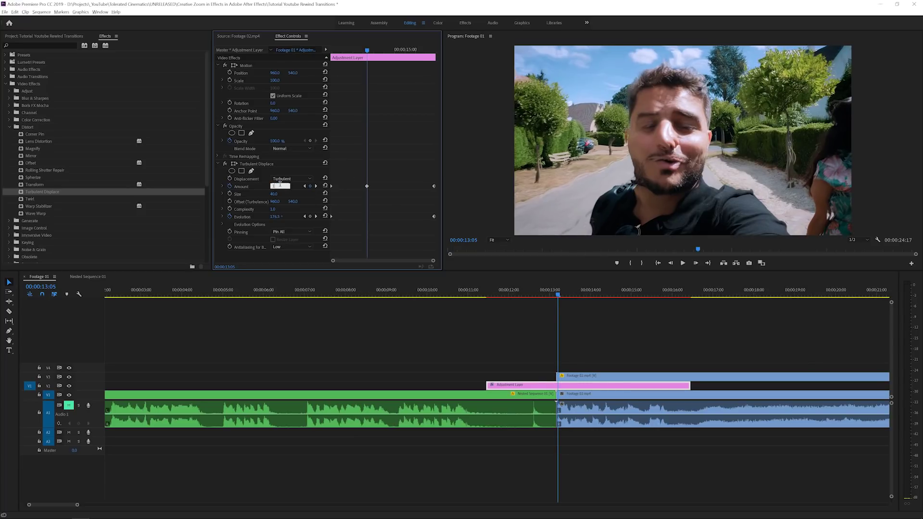
{"action": "key", "text": "Return"}
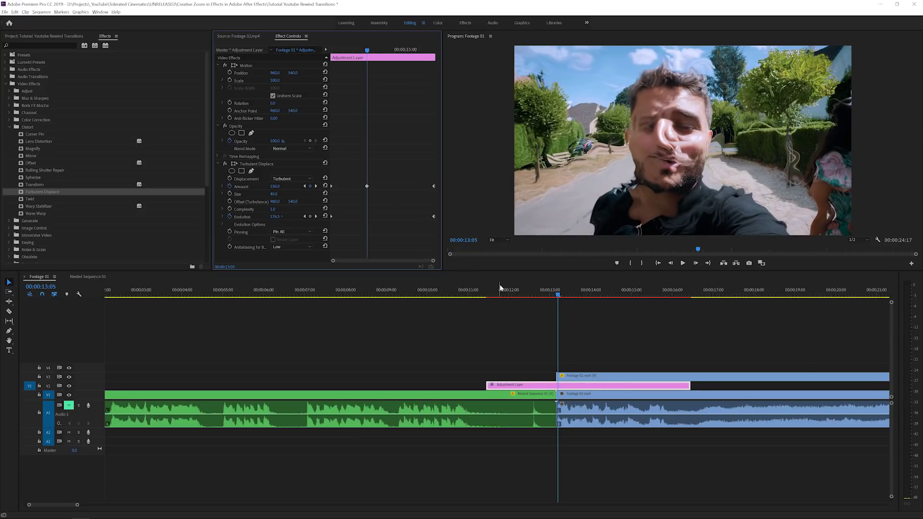
{"action": "left_click_drag", "start_coordinate": [540, 301], "coordinate": [648, 311]}
{"action": "key", "text": "Right"}
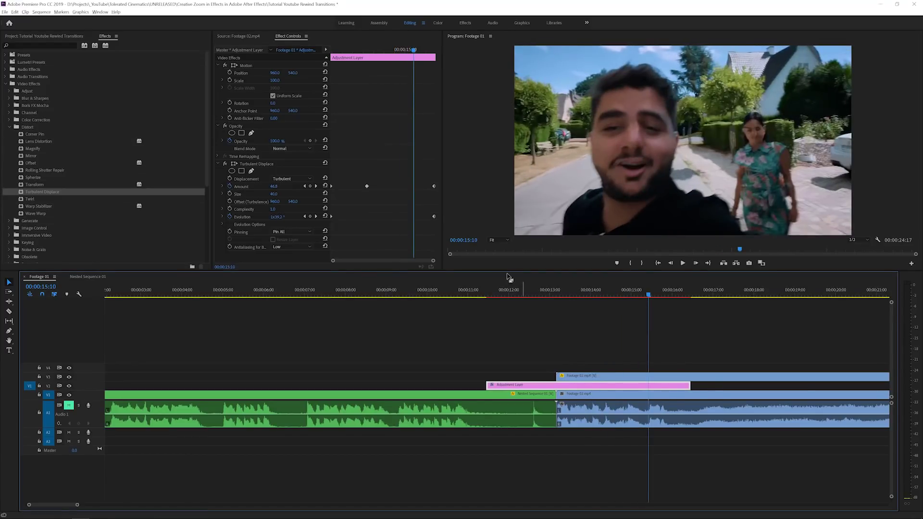
Step: Ease the first and last Amount keyframes of Turbulent Displace so the value graph curves smoothly up to and down from the peak
{"action": "left_click", "coordinate": [222, 187]}
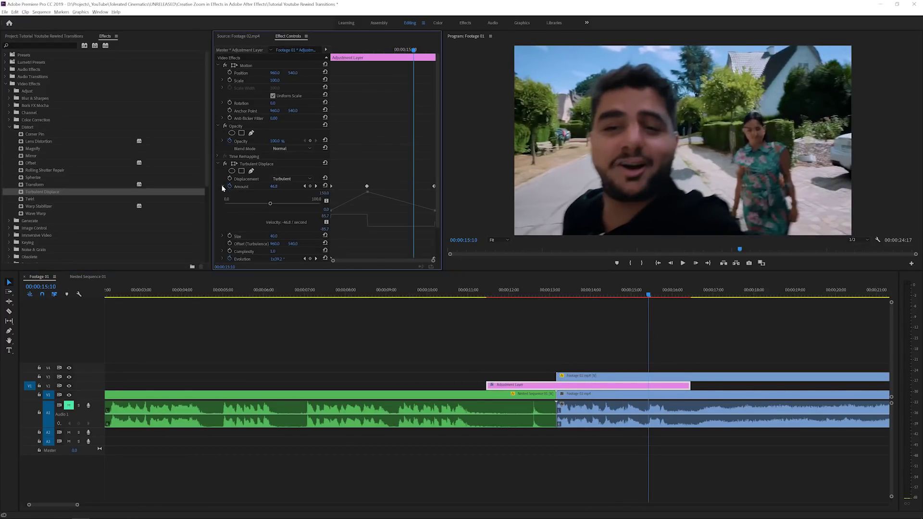
{"action": "left_click", "coordinate": [333, 212]}
{"action": "mouse_move", "coordinate": [336, 215]}
{"action": "left_mouse_down"}
{"action": "mouse_move", "coordinate": [349, 217]}
{"action": "mouse_move", "coordinate": [348, 227]}
{"action": "left_mouse_up"}
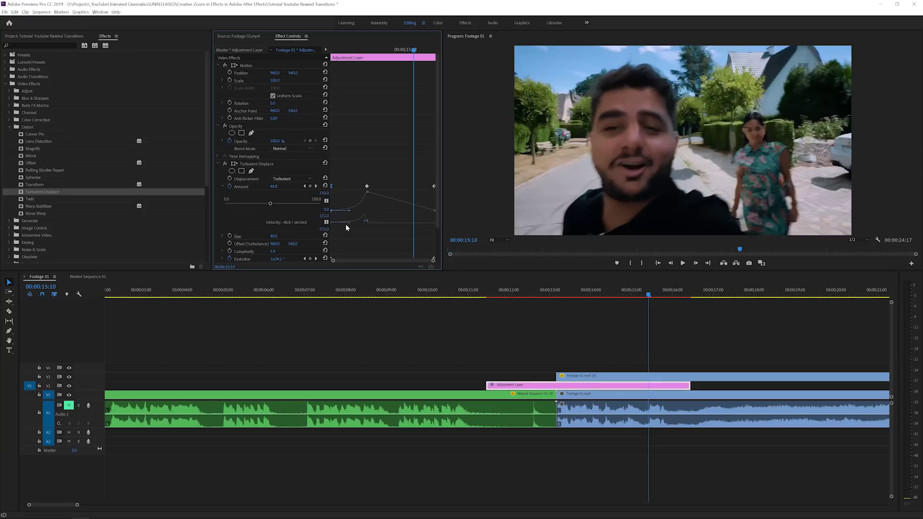
{"action": "left_click", "coordinate": [434, 211]}
{"action": "left_click_drag", "start_coordinate": [429, 225], "coordinate": [409, 224]}
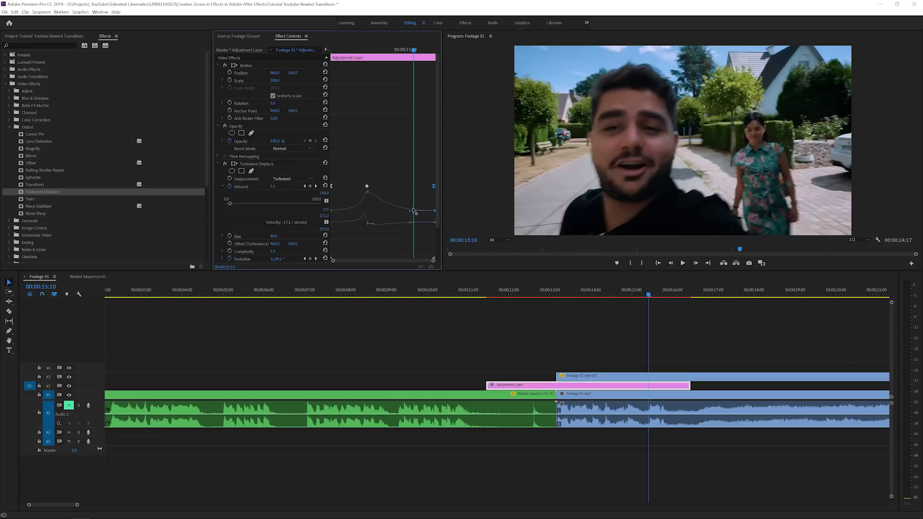
Step: Mark the sequence In point at 00:00:09:19 and Out point at 00:00:18:04, and render and play that range
{"action": "left_click", "coordinate": [467, 297]}
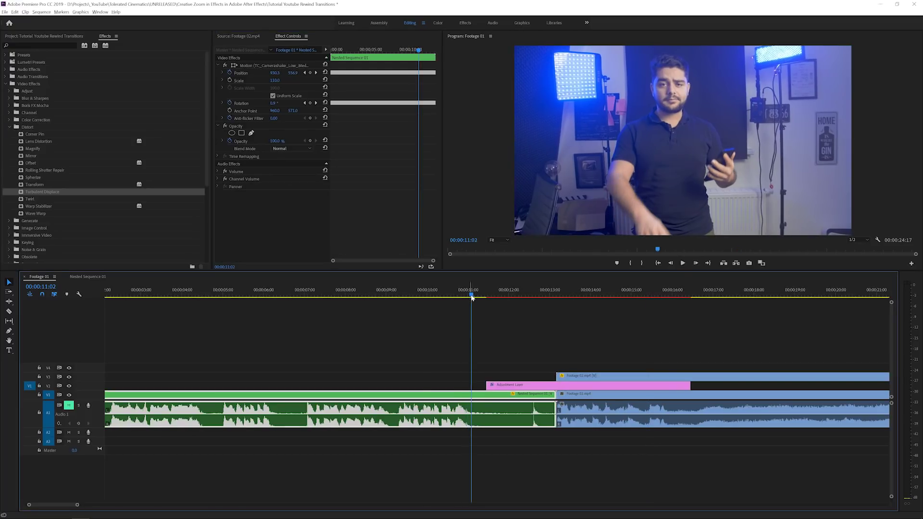
{"action": "left_click_drag", "start_coordinate": [470, 294], "coordinate": [418, 287]}
{"action": "key", "text": "i"}
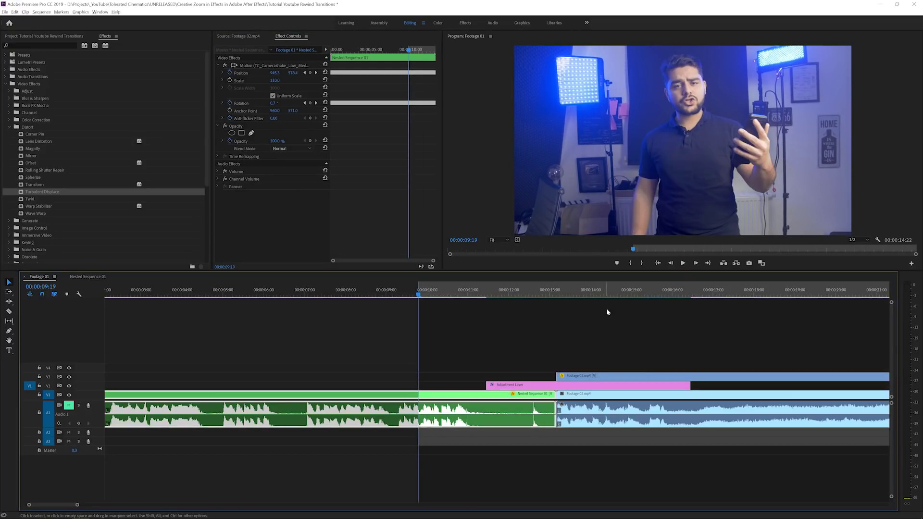
{"action": "left_click", "coordinate": [761, 292]}
{"action": "key", "text": "o"}
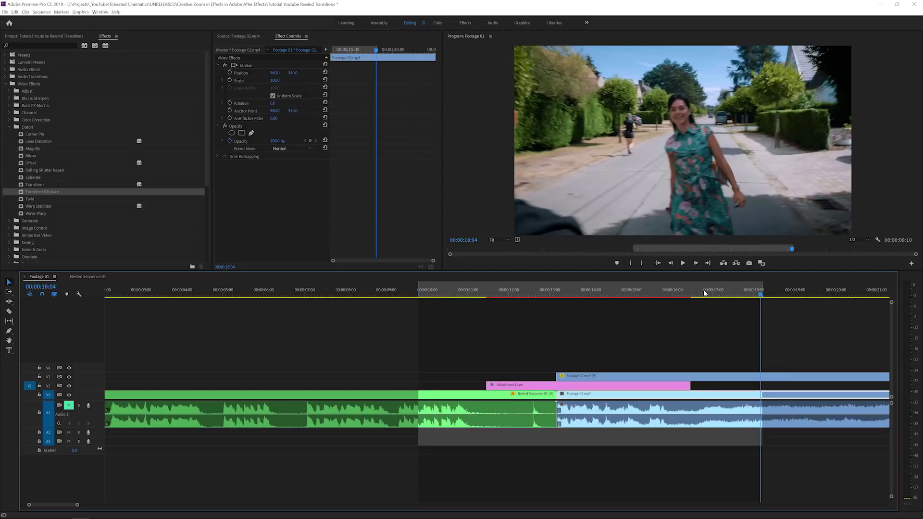
{"action": "left_click", "coordinate": [41, 12]}
{"action": "left_click", "coordinate": [52, 36]}
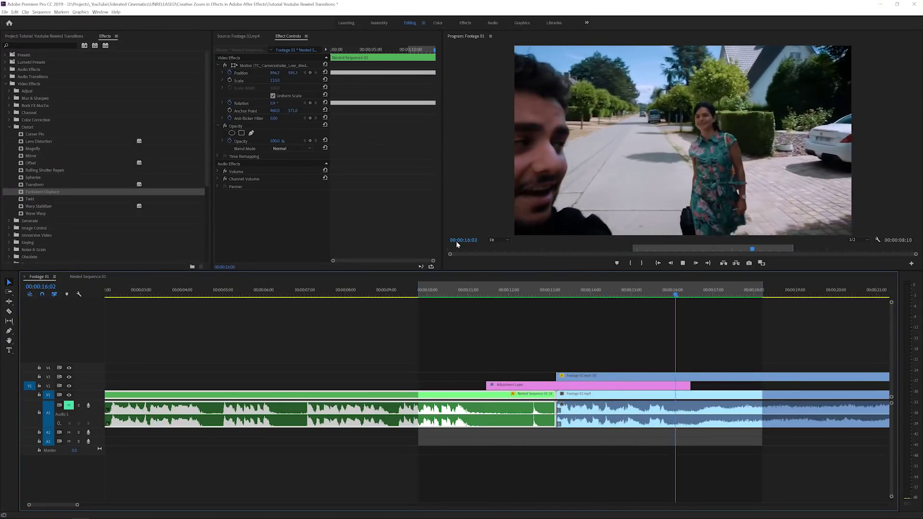
{"action": "key", "text": "space"}
Step: Move the adjustment layer on V2 so that it starts at 00:00:12:14
{"action": "left_click", "coordinate": [521, 385]}
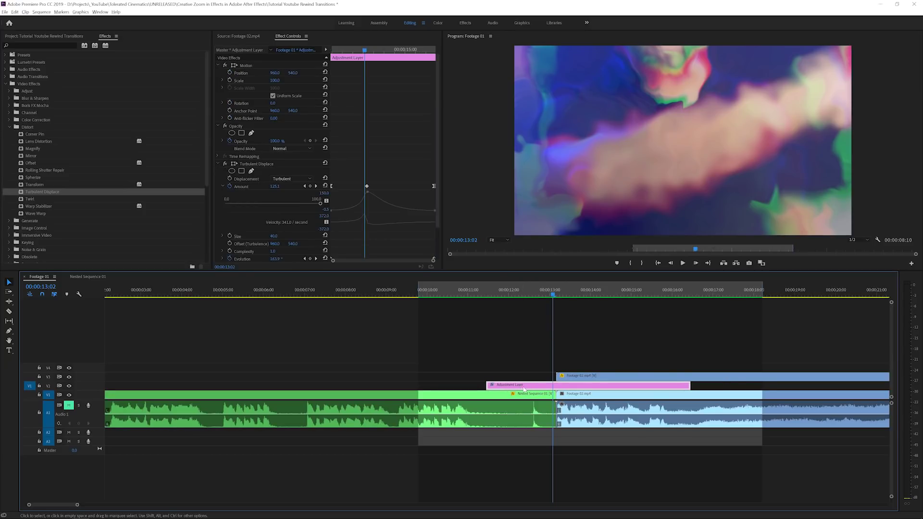
{"action": "left_click_drag", "start_coordinate": [524, 388], "coordinate": [574, 388]}
{"action": "left_click", "coordinate": [532, 296]}
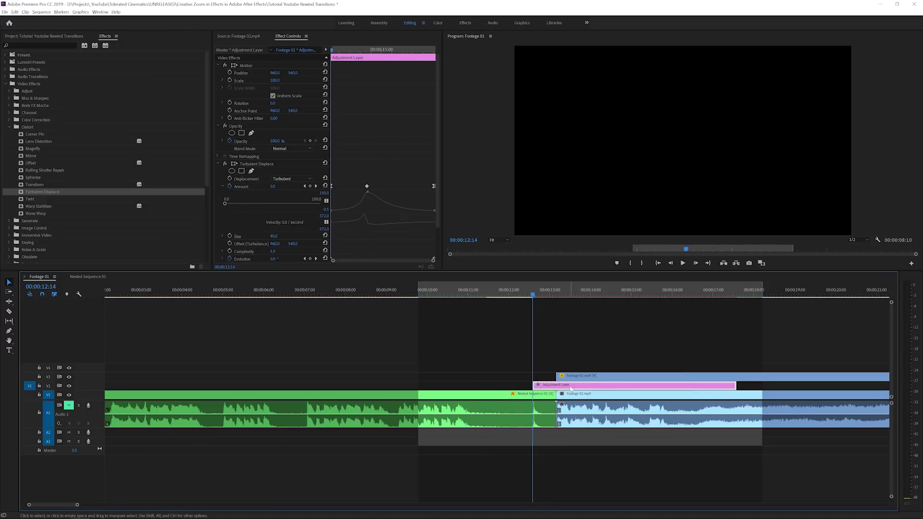
Step: Move the peak Amount keyframe to the cut at 00:00:13:04 and the last Amount keyframe to 00:00:14:10
{"action": "left_click", "coordinate": [556, 289]}
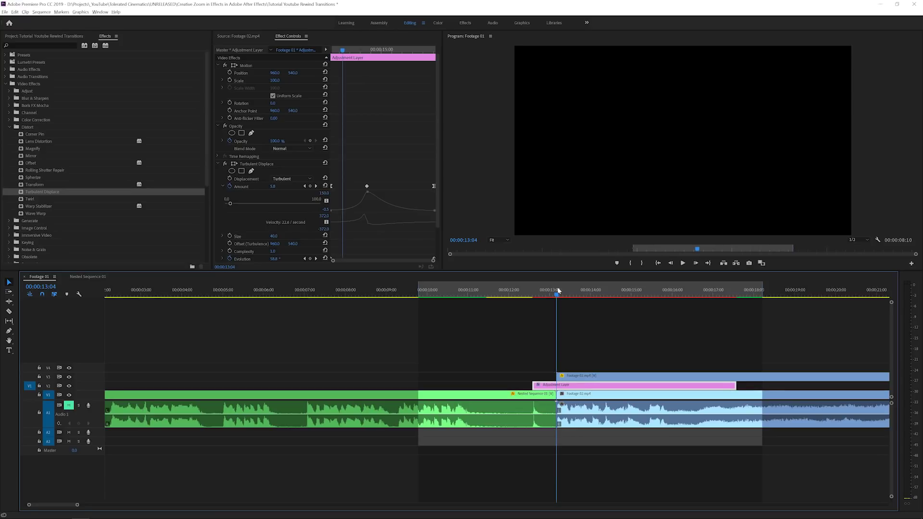
{"action": "left_click_drag", "start_coordinate": [366, 186], "coordinate": [343, 188]}
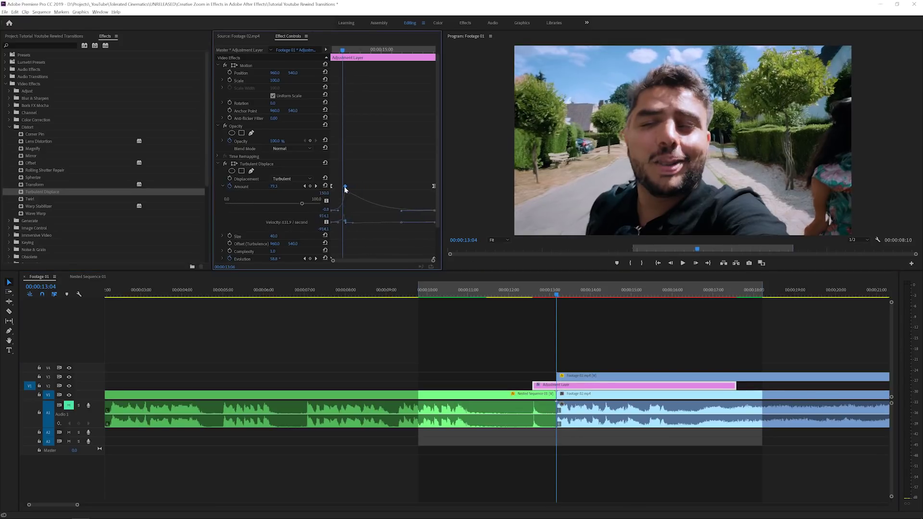
{"action": "left_click_drag", "start_coordinate": [558, 297], "coordinate": [609, 300]}
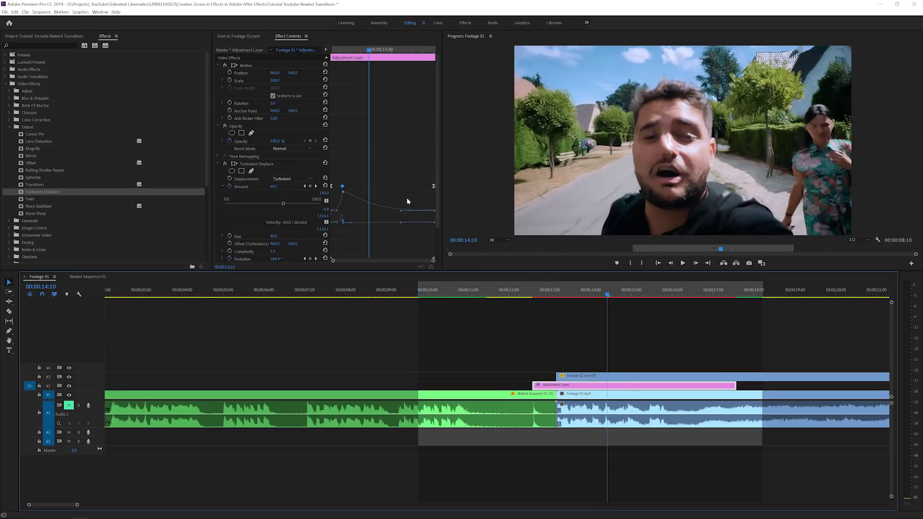
{"action": "left_click_drag", "start_coordinate": [434, 186], "coordinate": [369, 188]}
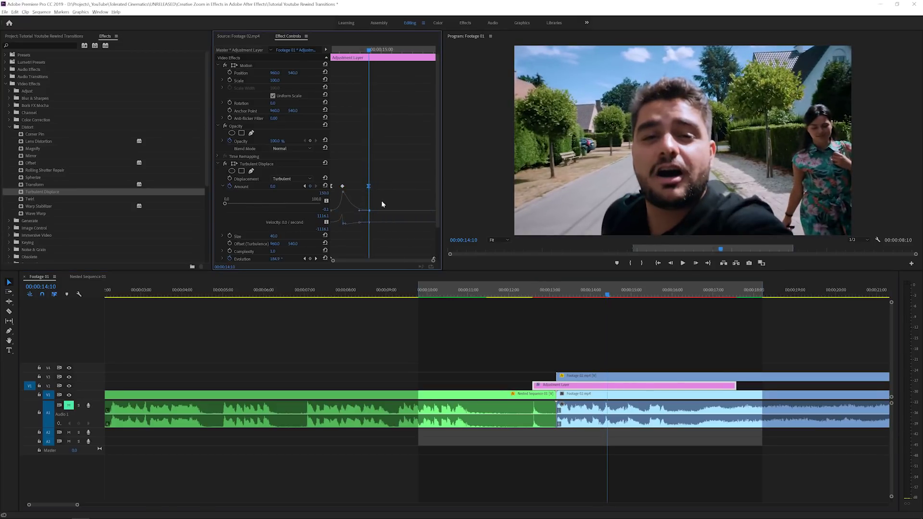
Step: Trim the adjustment layer's end to 00:00:14:10 and render the transition for preview
{"action": "left_click_drag", "start_coordinate": [735, 384], "coordinate": [607, 384]}
{"action": "left_click", "coordinate": [522, 290]}
{"action": "key", "text": "Return"}
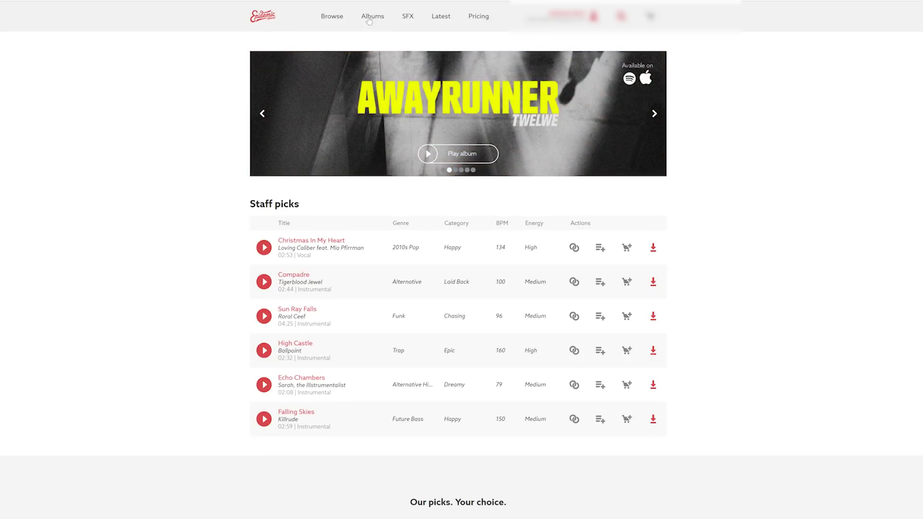
Step: Switch to the Epidemic Sound website, search for "whooshes" and browse all matching sound effects
{"action": "left_click", "coordinate": [411, 19]}
{"action": "left_click", "coordinate": [621, 17]}
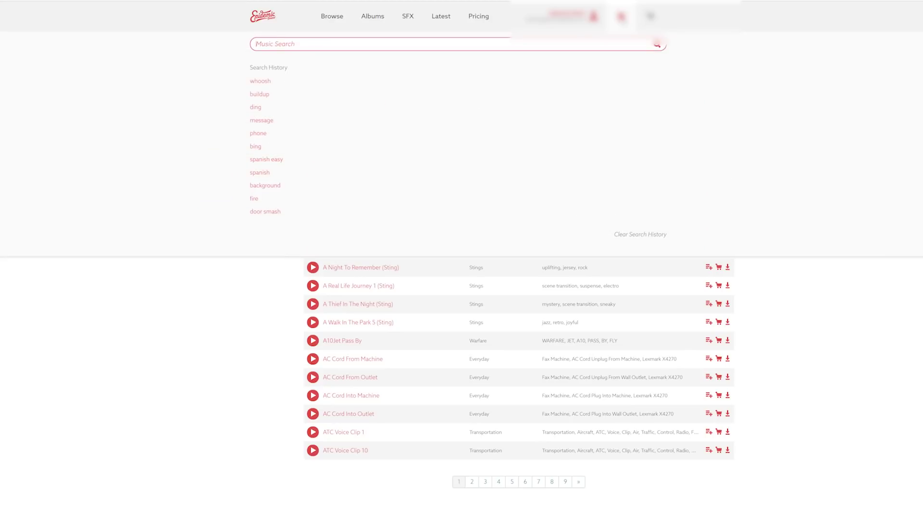
{"action": "type", "text": "whooshes"}
{"action": "key", "text": "Return"}
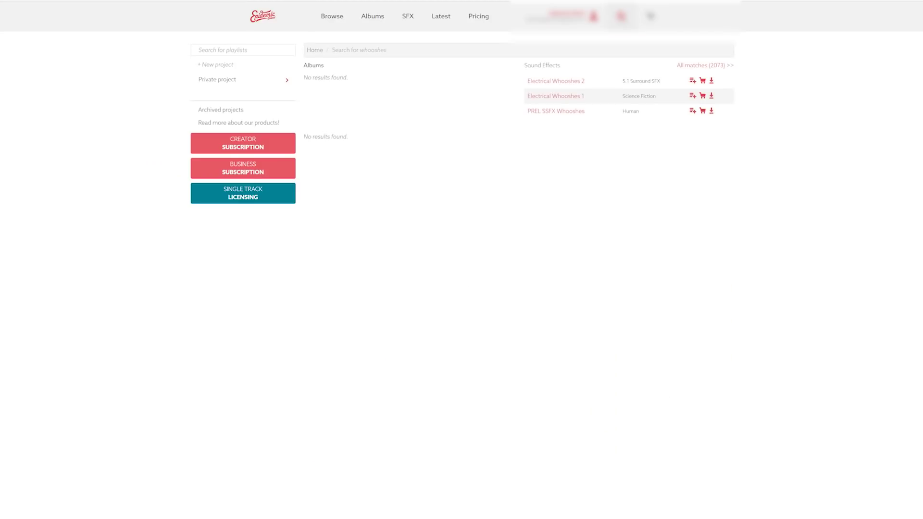
{"action": "left_click", "coordinate": [691, 66]}
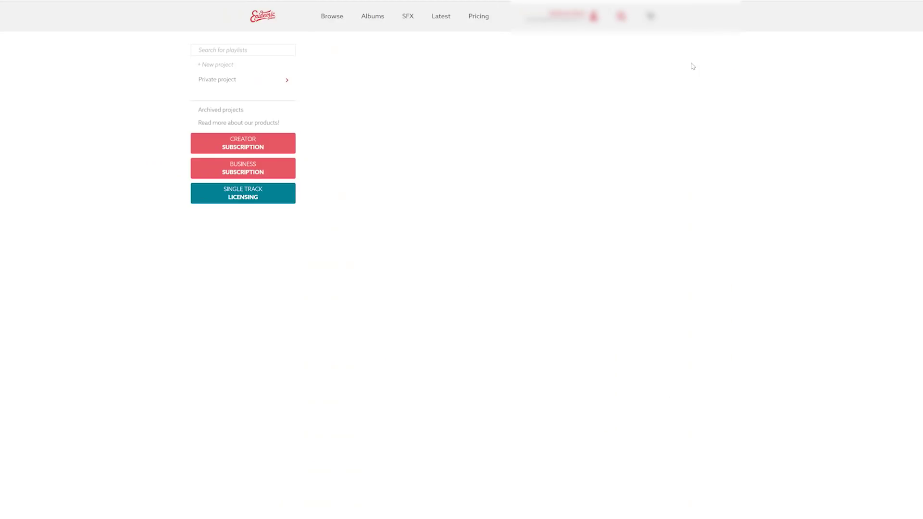
{"action": "scroll", "coordinate": [324, 369], "scroll_direction": "down", "scroll_amount": 4}
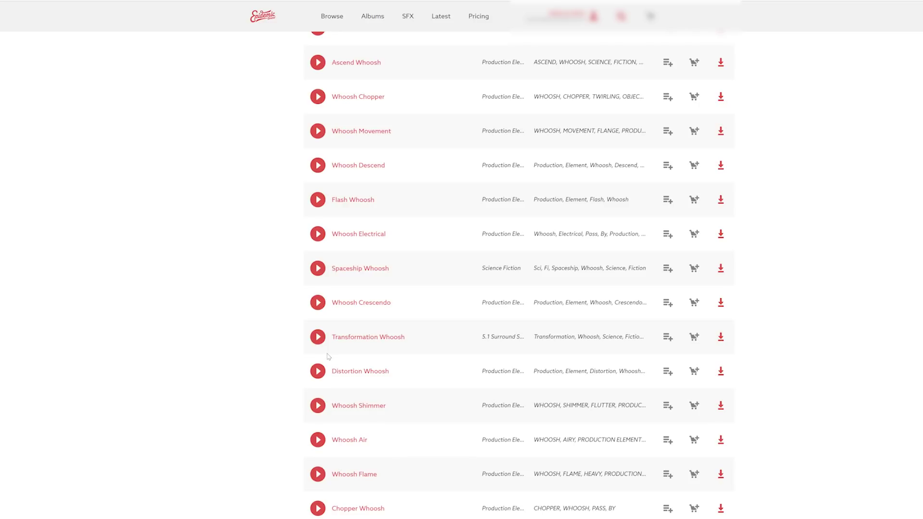
{"action": "scroll", "coordinate": [329, 357], "scroll_direction": "up", "scroll_amount": 5}
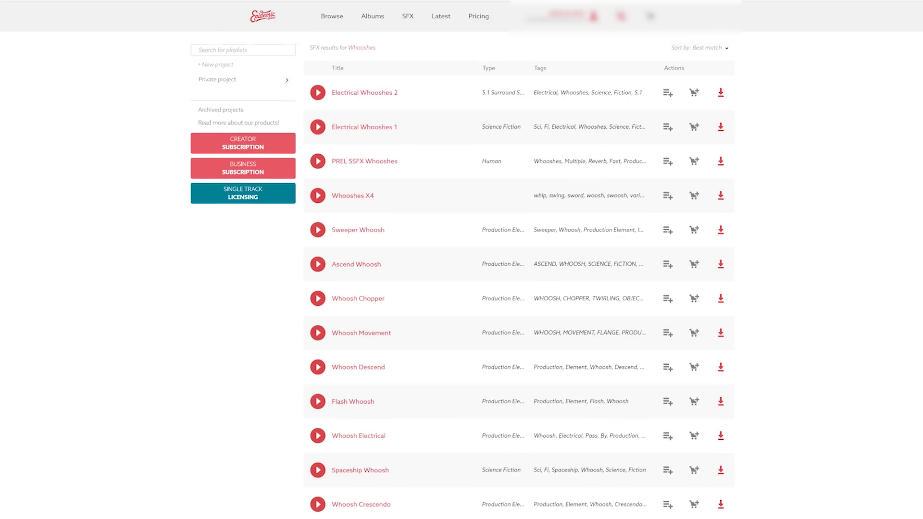